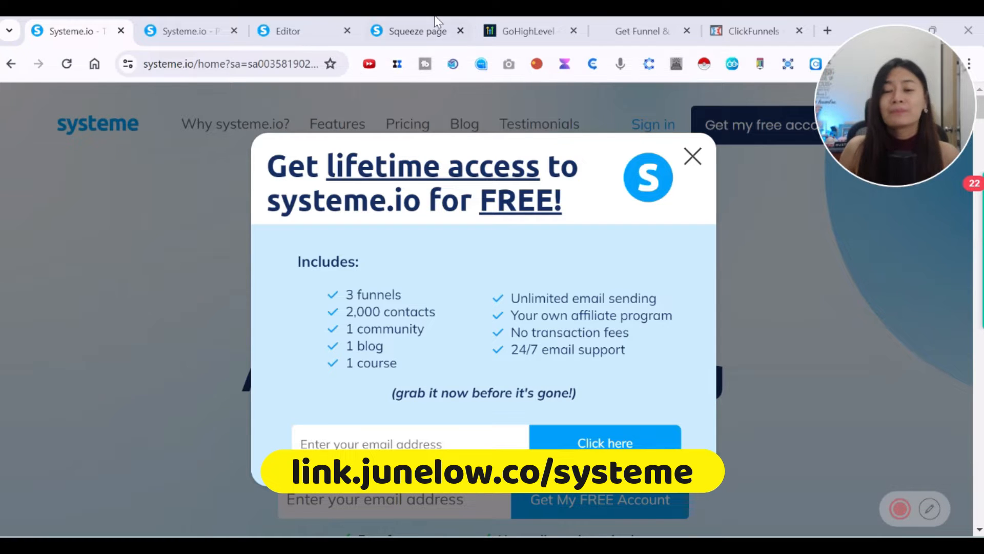
Review the annual Systeme.io plans (Free $0, Startup $228, Webinar $396, Unlimited $828), then go to ClickFunnels.
left_click(192, 31)
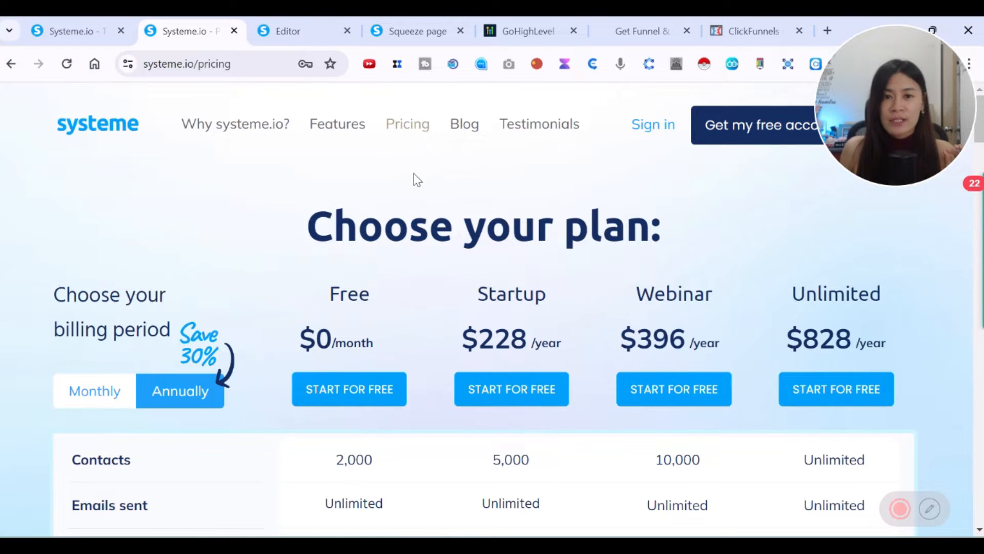
scroll(446, 184, "down", 3)
scroll(532, 228, "up", 1)
left_click_drag(543, 262, 571, 263)
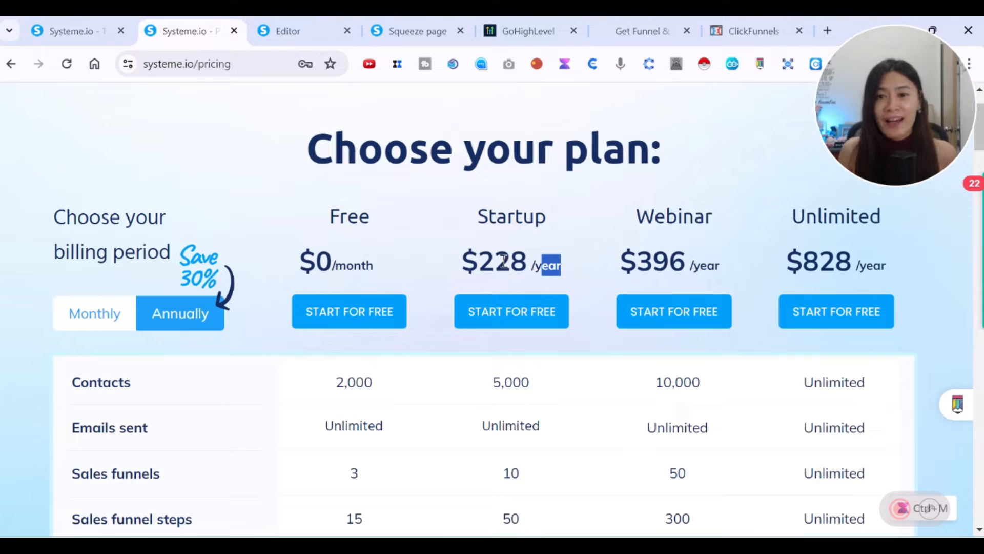
left_click(733, 20)
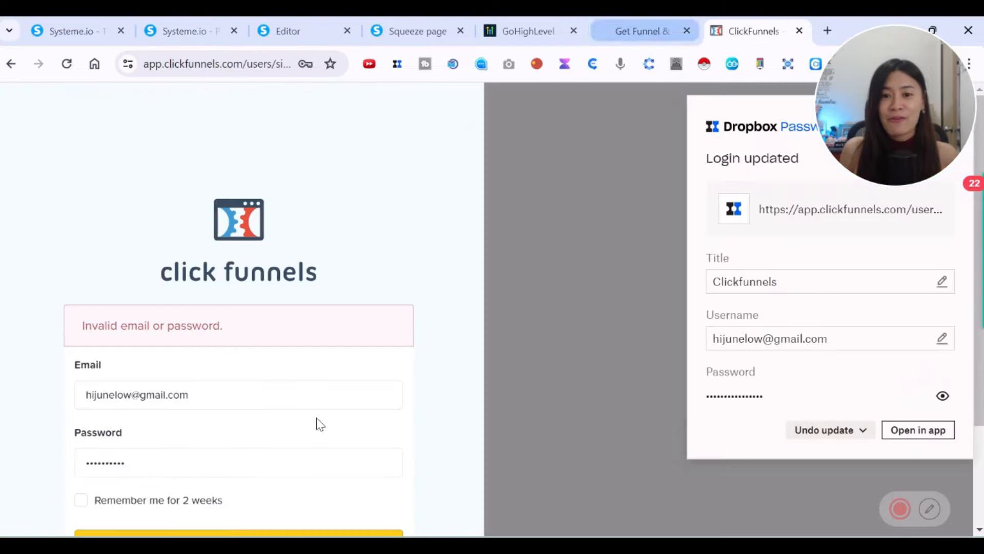
Dismiss the saved-login suggestions on the ClickFunnels sign-in page and close that tab.
left_click(290, 465)
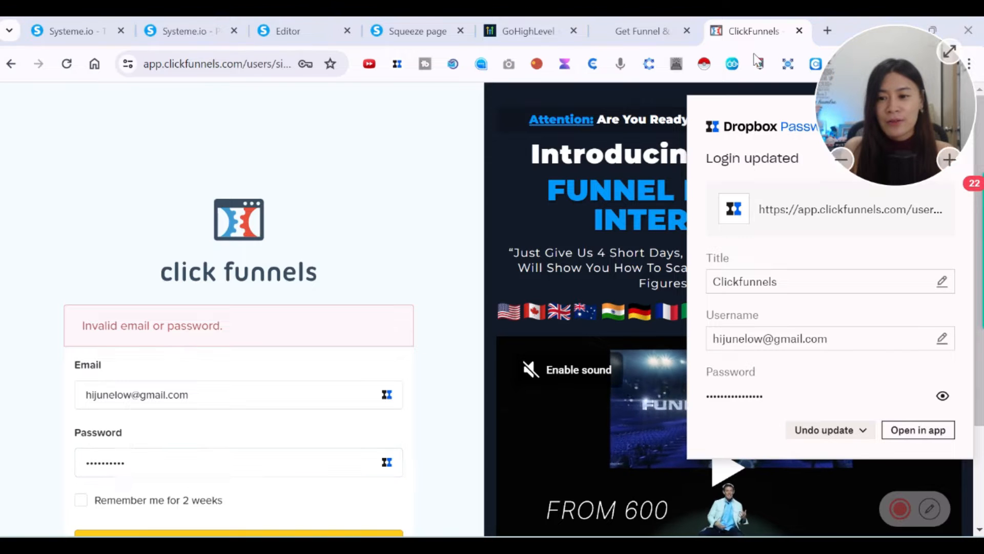
left_click(916, 141)
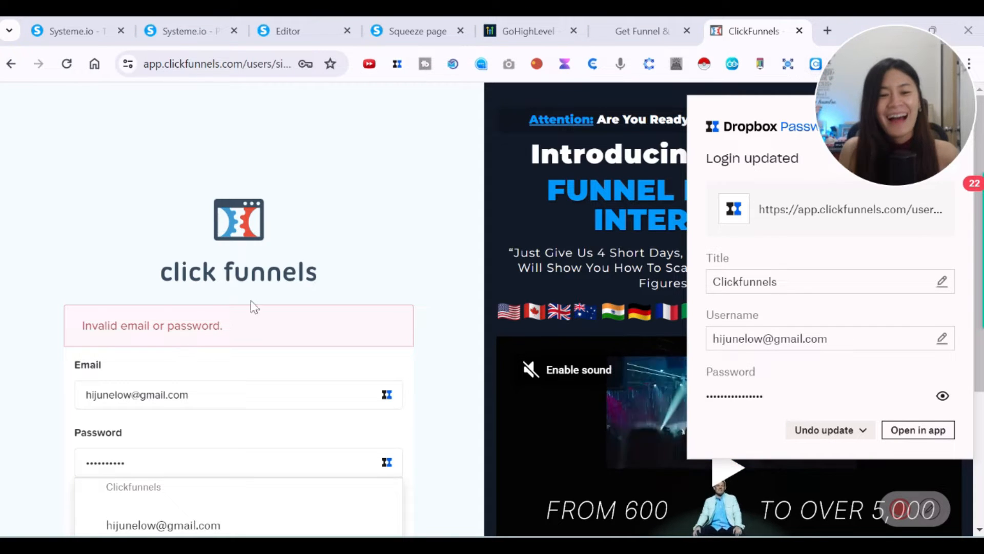
left_click(368, 188)
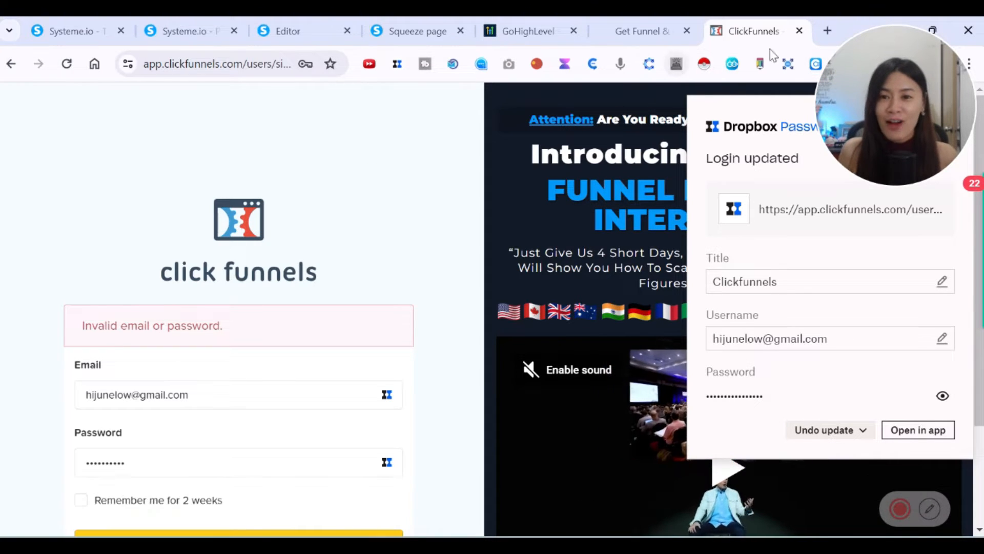
left_click(800, 31)
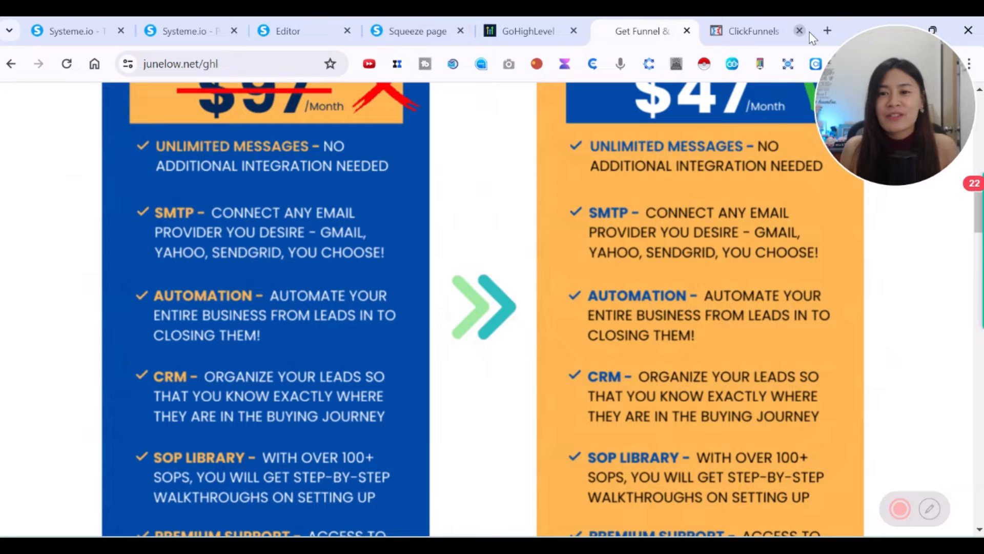
View the Amazing Video Challenge site (amazingchallenge.us) in a new tab, then close it.
left_click(830, 32)
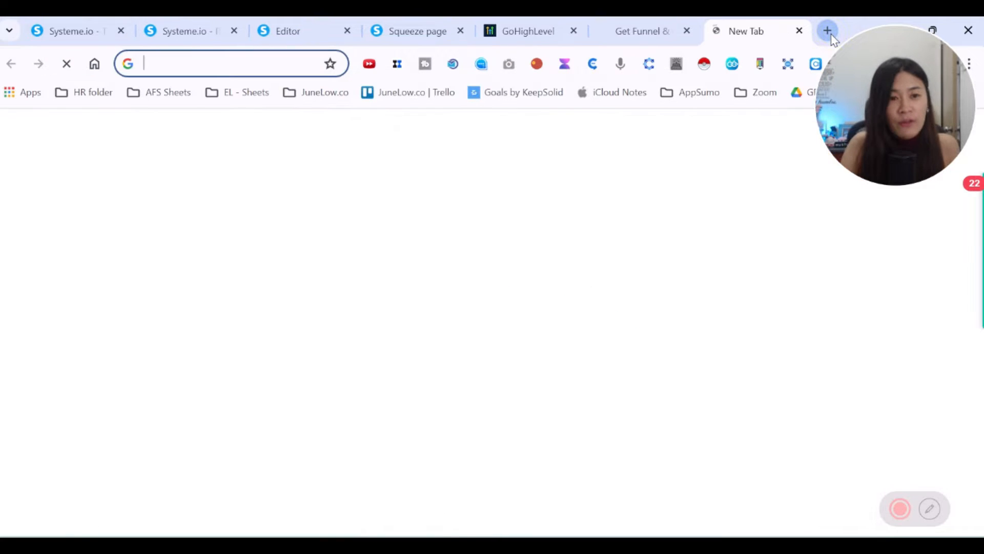
type("www.amazing")
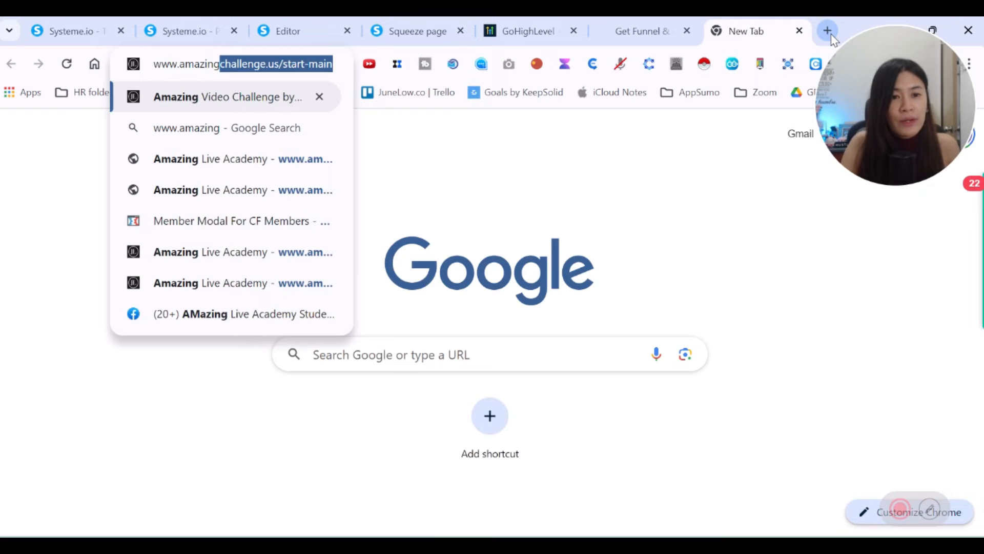
key("End")
key("BackSpace")
key("BackSpace")
key("BackSpace")
key("BackSpace")
key("BackSpace")
key("BackSpace")
key("BackSpace")
key("BackSpace")
key("BackSpace")
key("BackSpace")
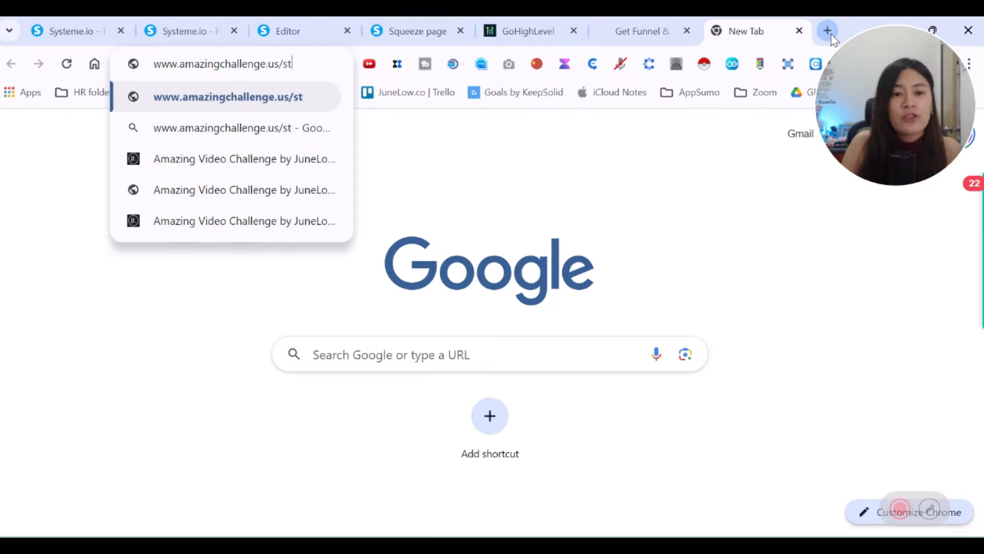
key("Return")
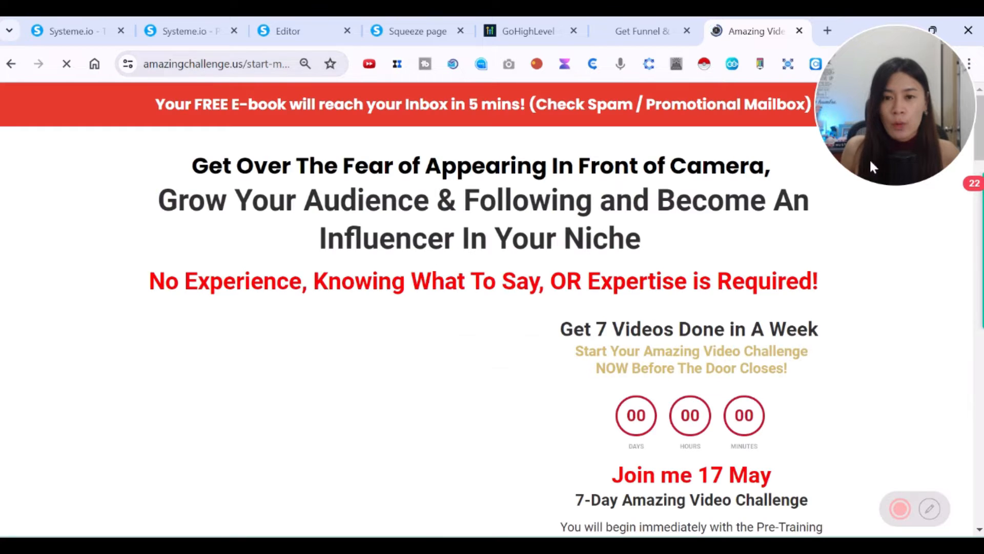
scroll(716, 269, "down", 3)
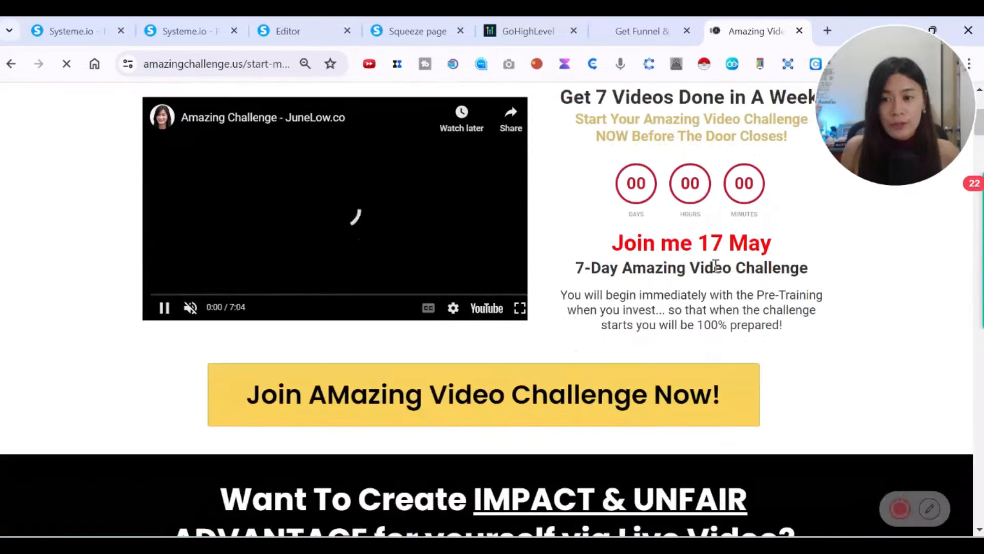
scroll(716, 266, "up", 3)
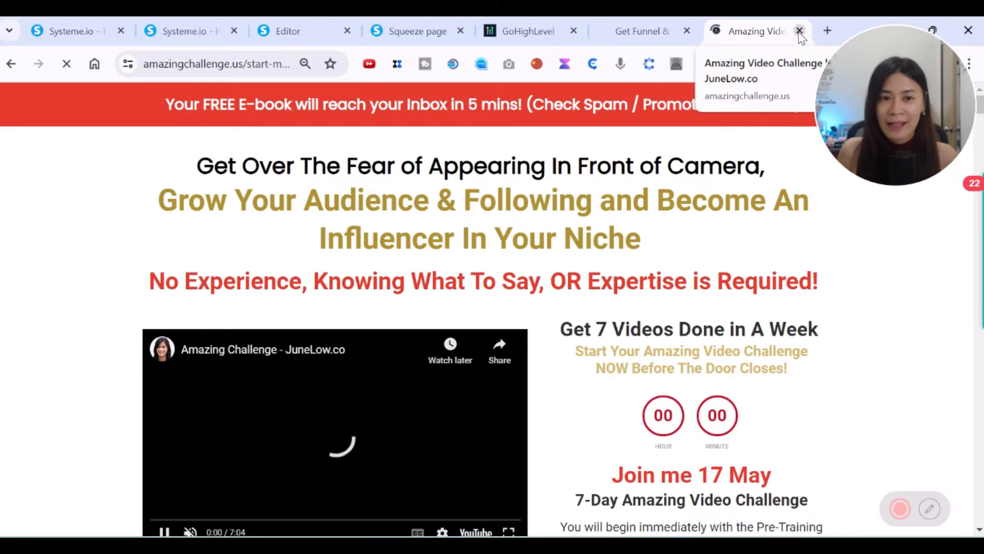
key("ctrl+w")
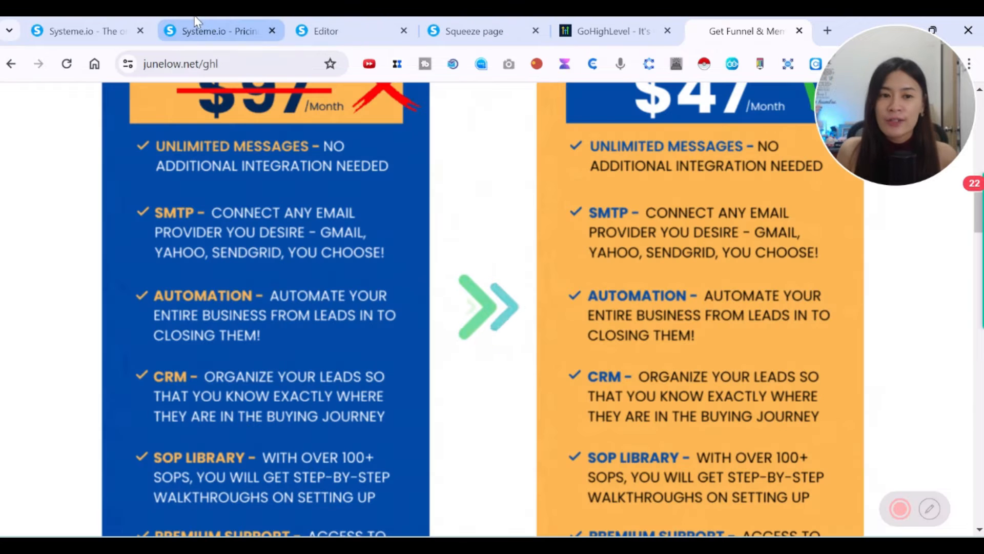
Scroll through the Systeme.io plan feature limits, then go to the free course squeeze page.
left_click(248, 26)
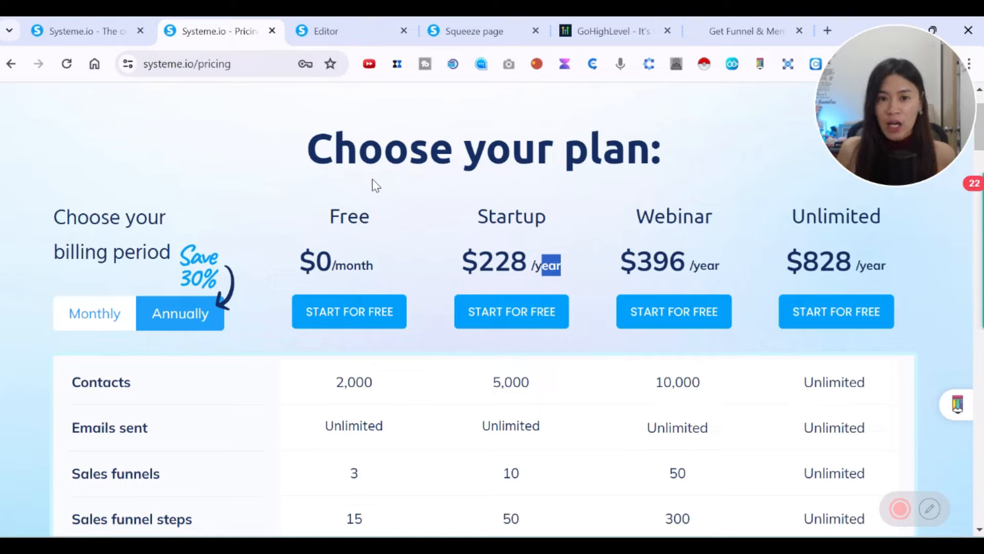
scroll(579, 262, "down", 3)
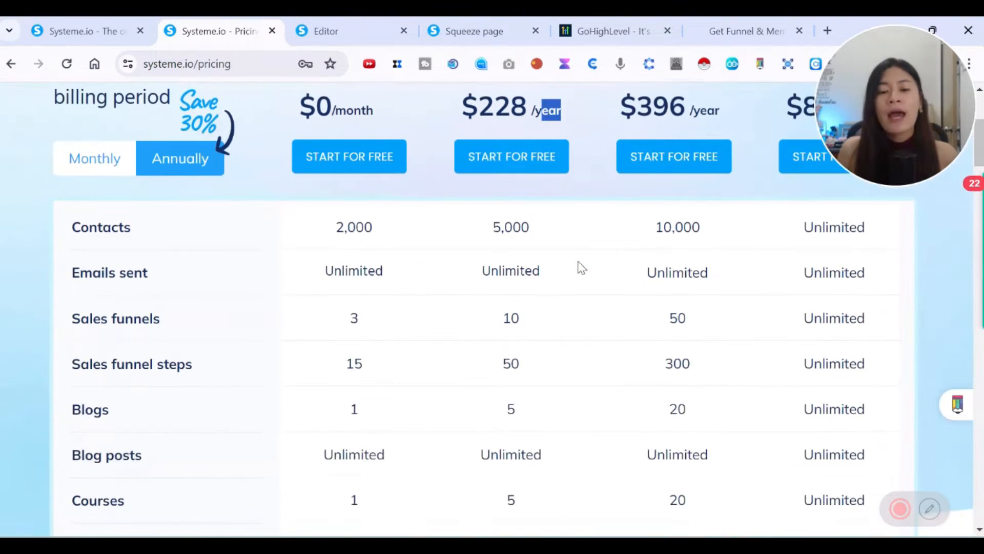
scroll(582, 268, "up", 3)
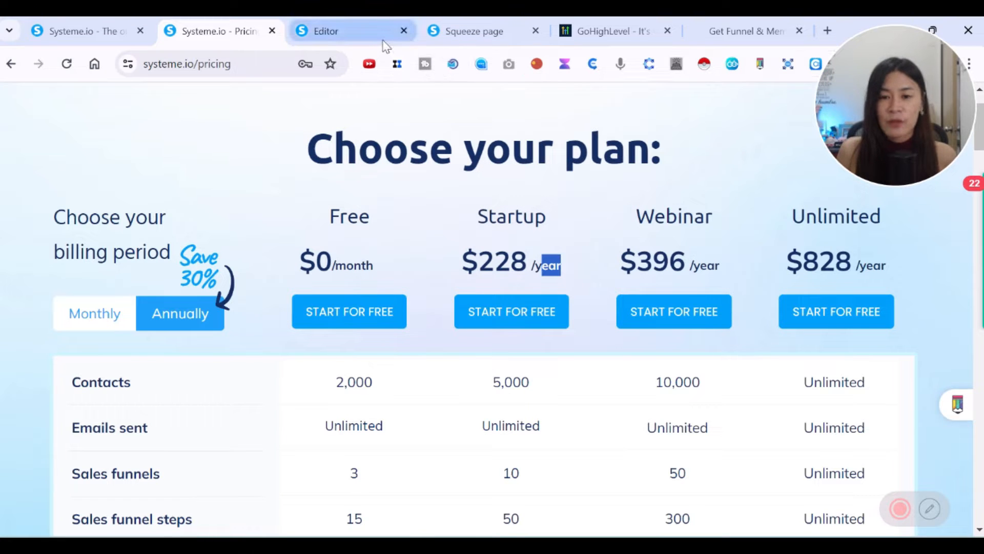
scroll(430, 251, "down", 5)
scroll(559, 350, "down", 5)
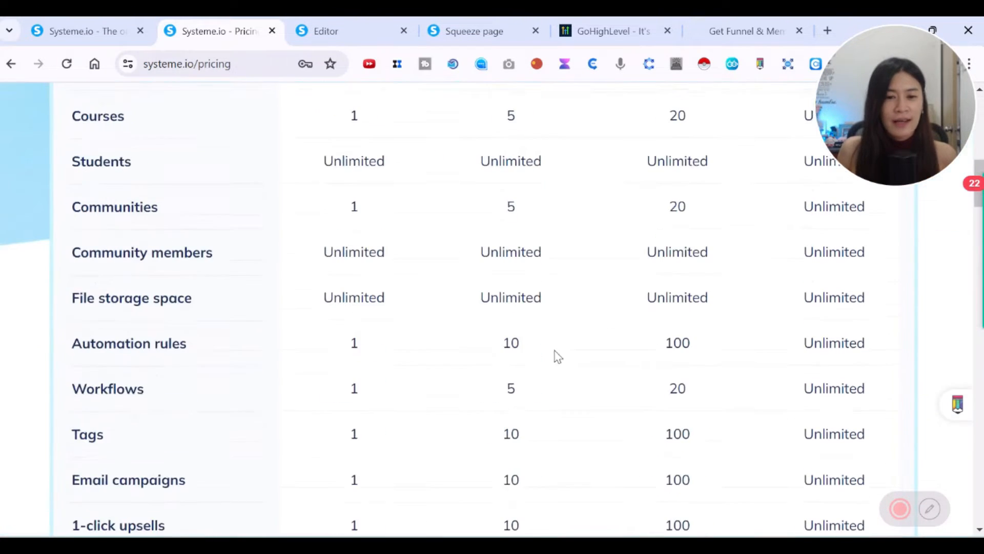
scroll(542, 450, "down", 5)
scroll(67, 285, "up", 5)
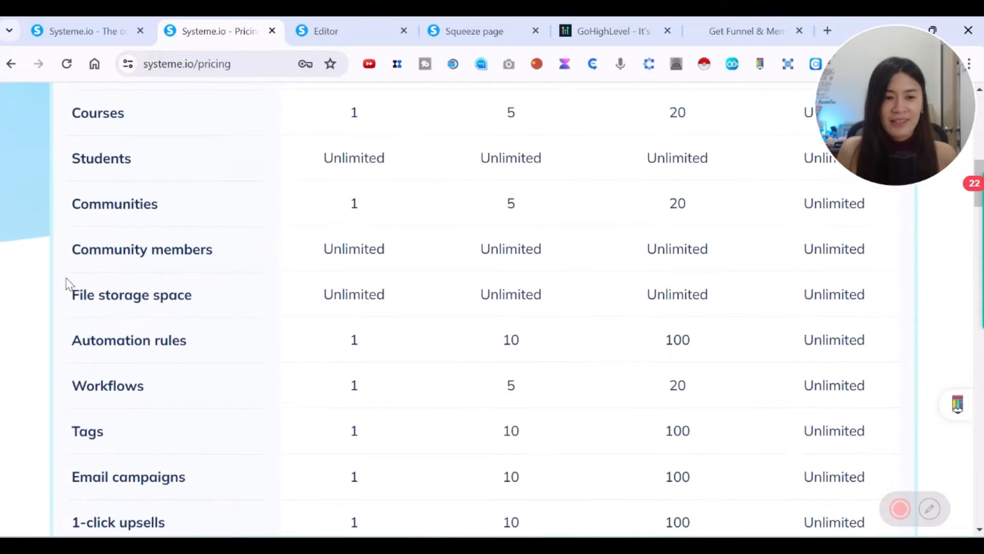
scroll(521, 294, "up", 10)
left_click(458, 22)
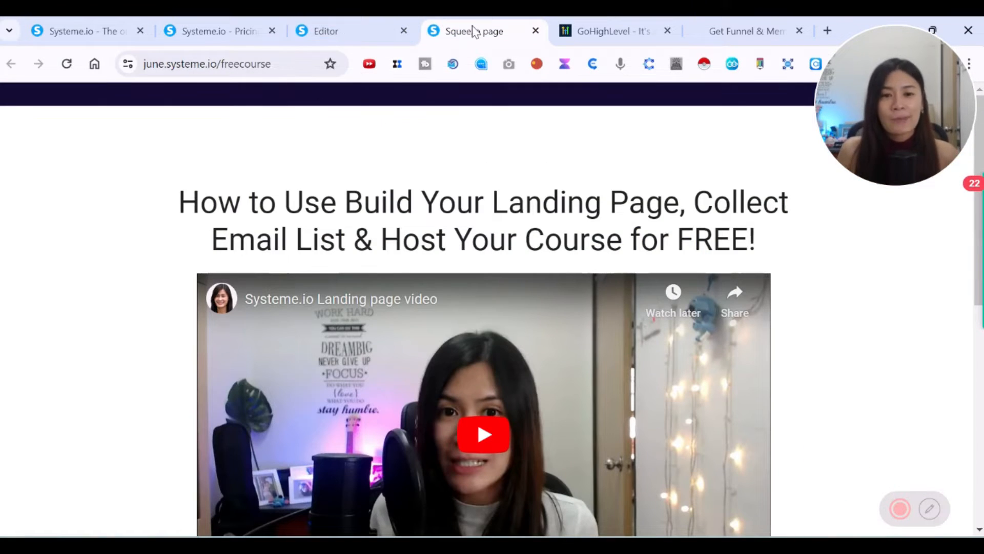
left_click_drag(147, 64, 282, 65)
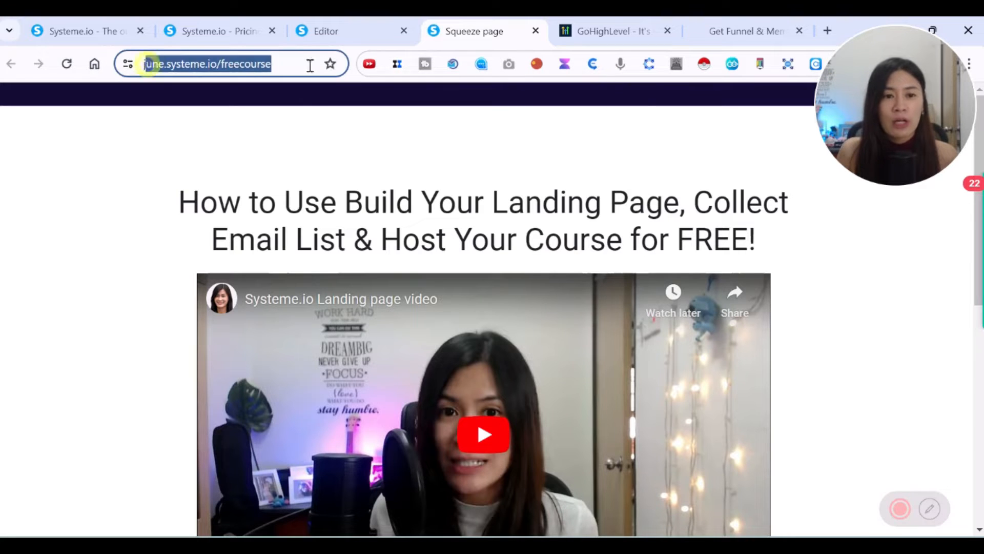
left_click(281, 65)
left_click_drag(179, 68, 114, 65)
key("BackSpace")
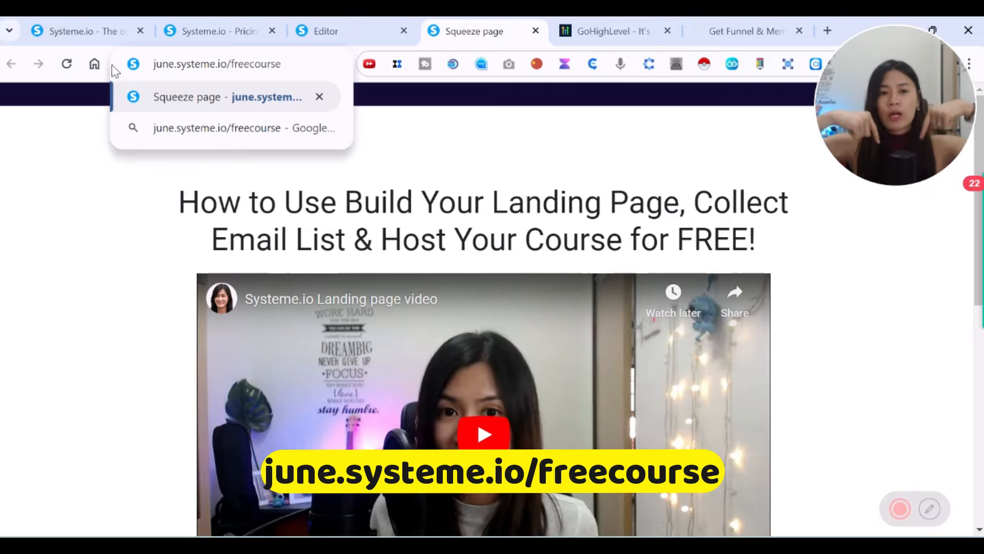
scroll(301, 186, "down", 3)
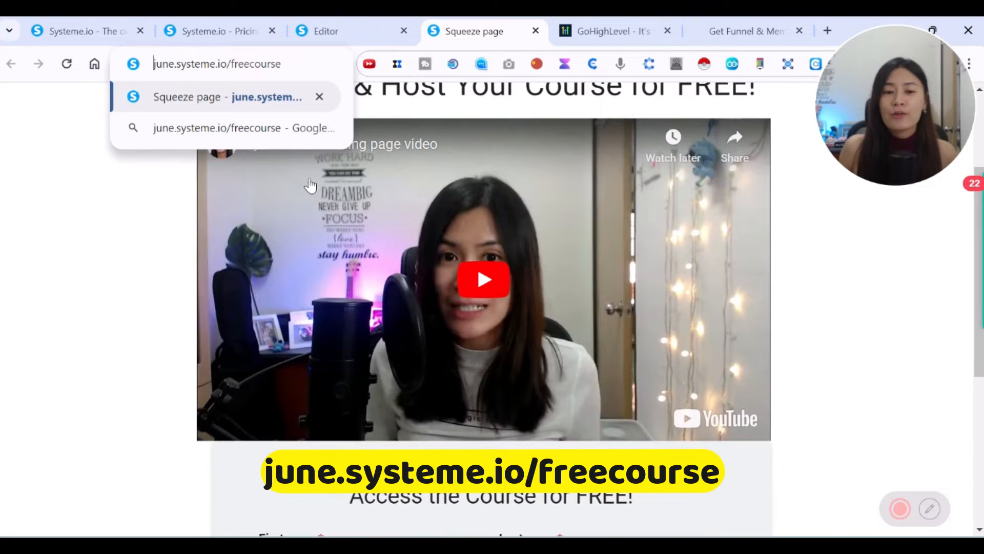
scroll(826, 303, "down", 3)
left_click(863, 301)
scroll(824, 305, "up", 6)
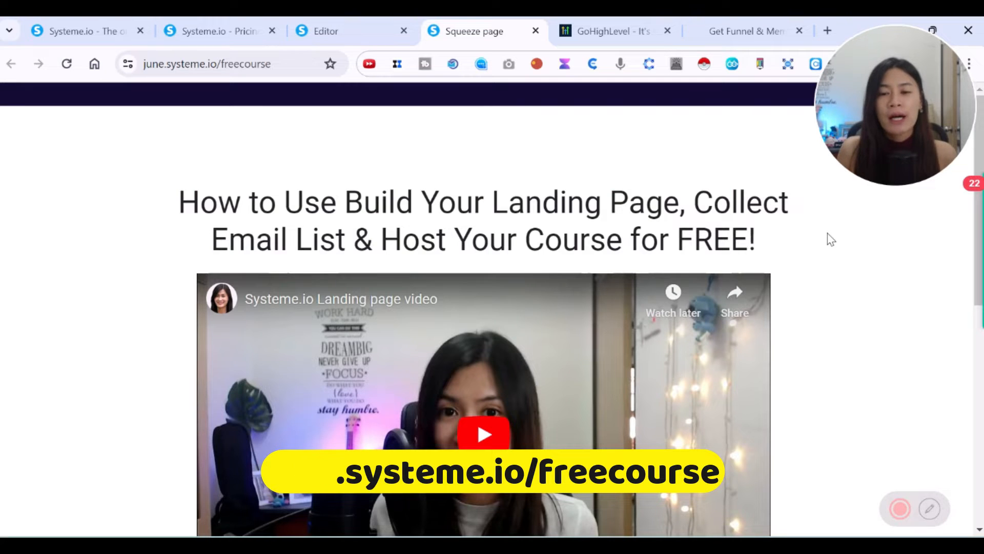
scroll(831, 239, "down", 6)
Fill in the first name and a corrected email address, then submit the sign-up form.
left_click(384, 338)
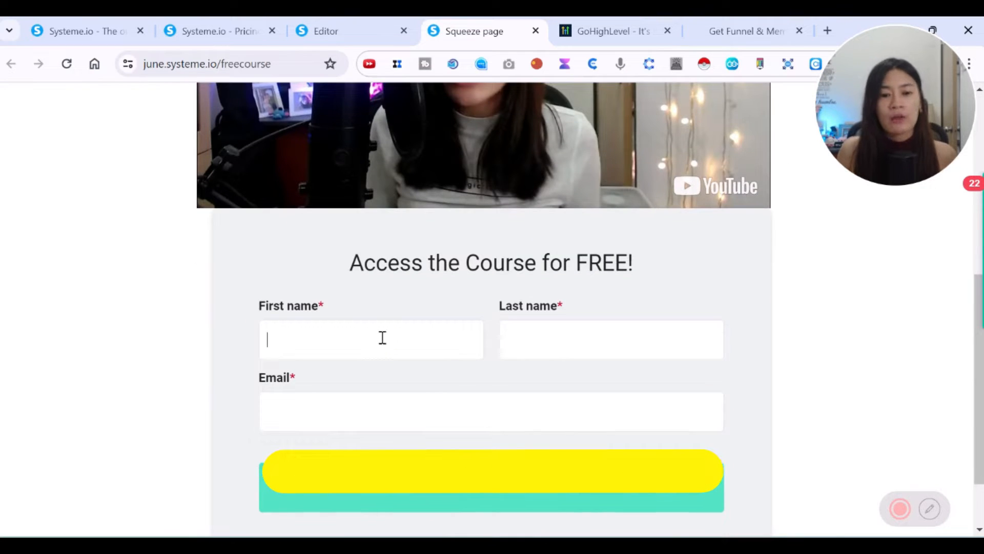
key("Tab")
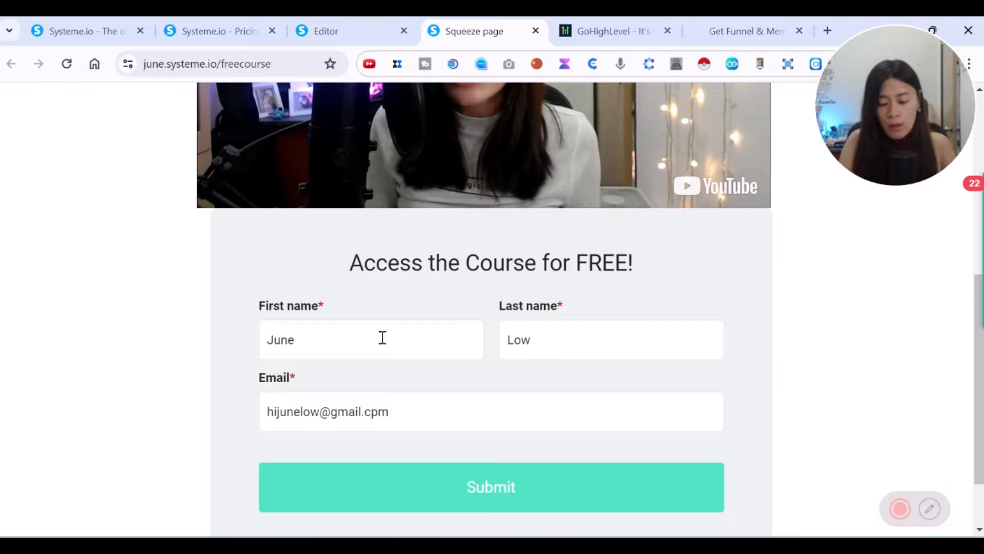
key("ctrl+a")
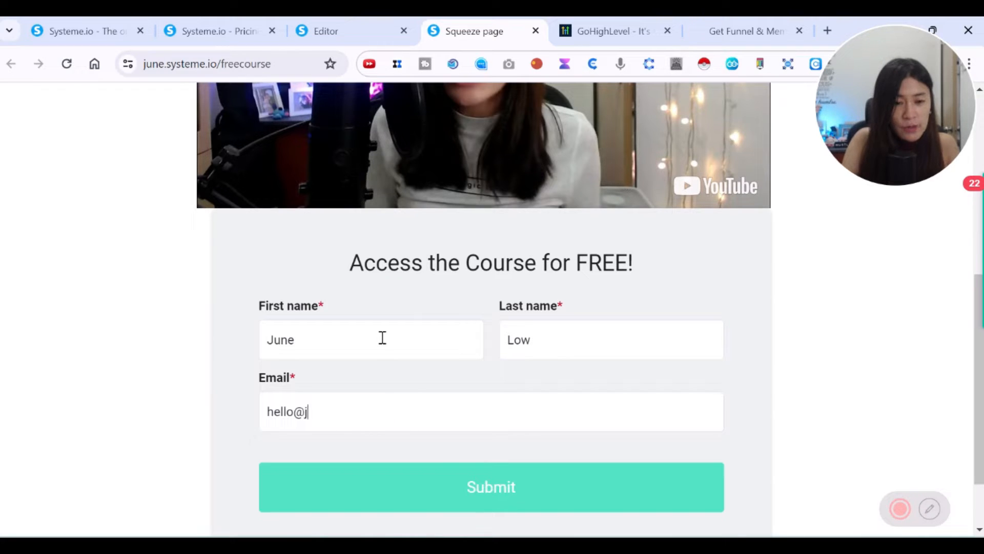
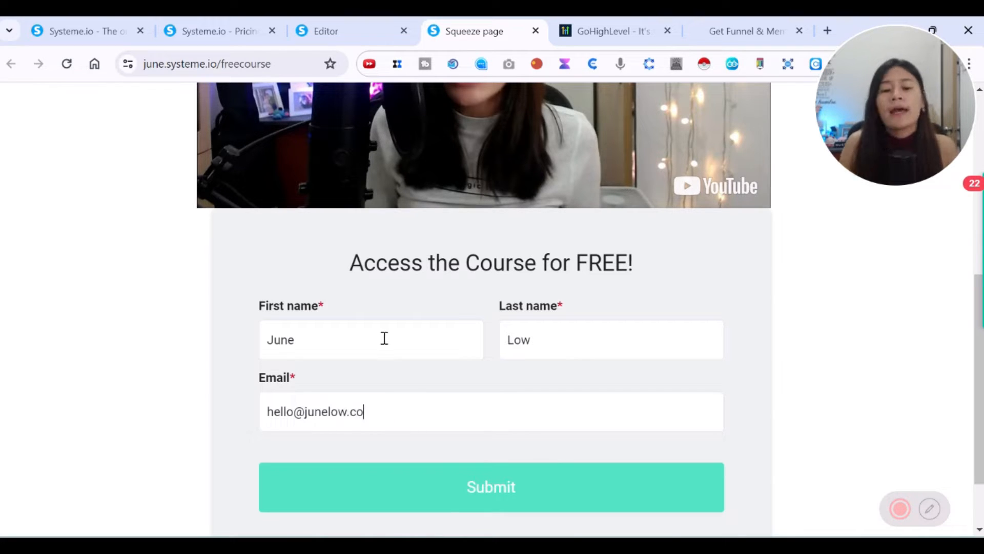
scroll(547, 460, "up", 5)
scroll(511, 483, "down", 6)
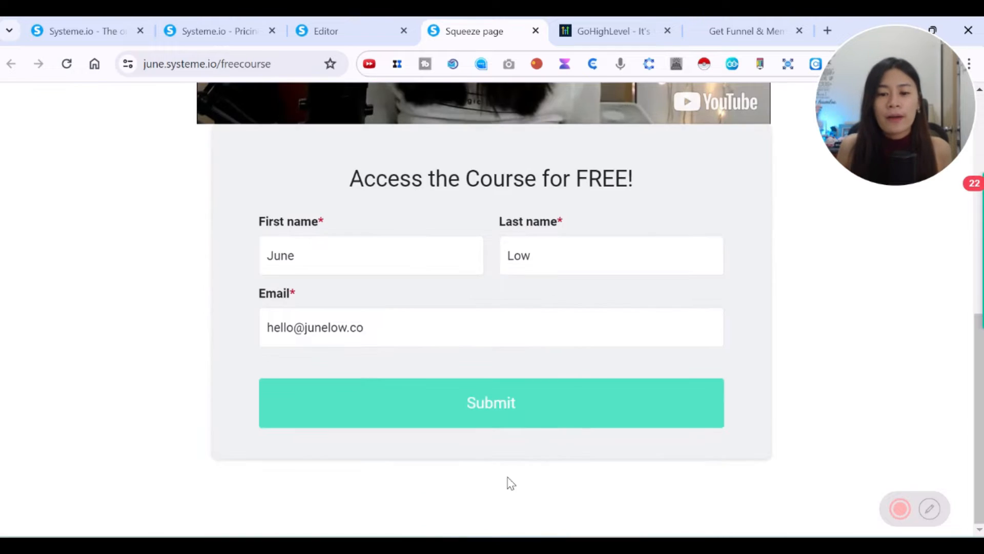
left_click(473, 404)
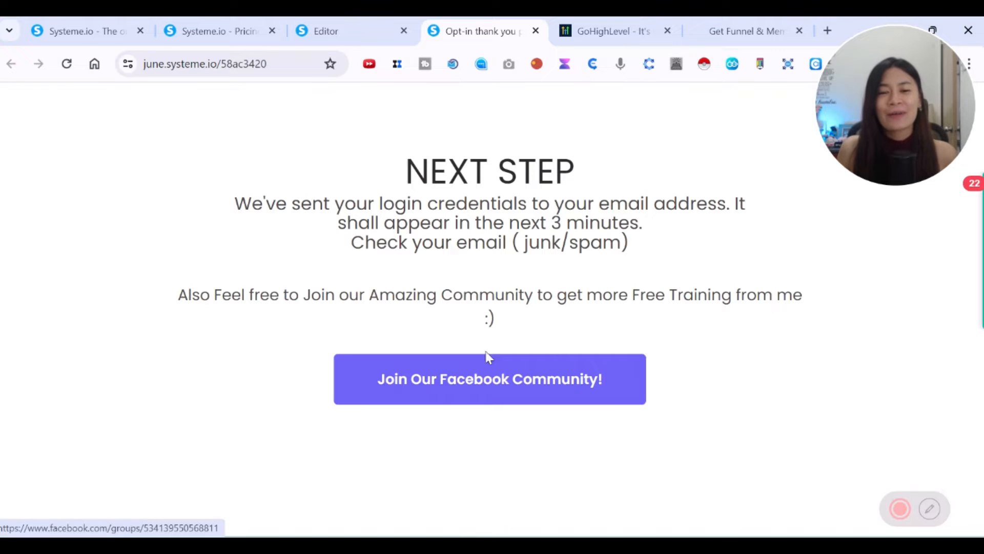
In the page editor, select the Next Step headline, then return to the Elements list.
left_click(362, 28)
scroll(541, 358, "up", 6)
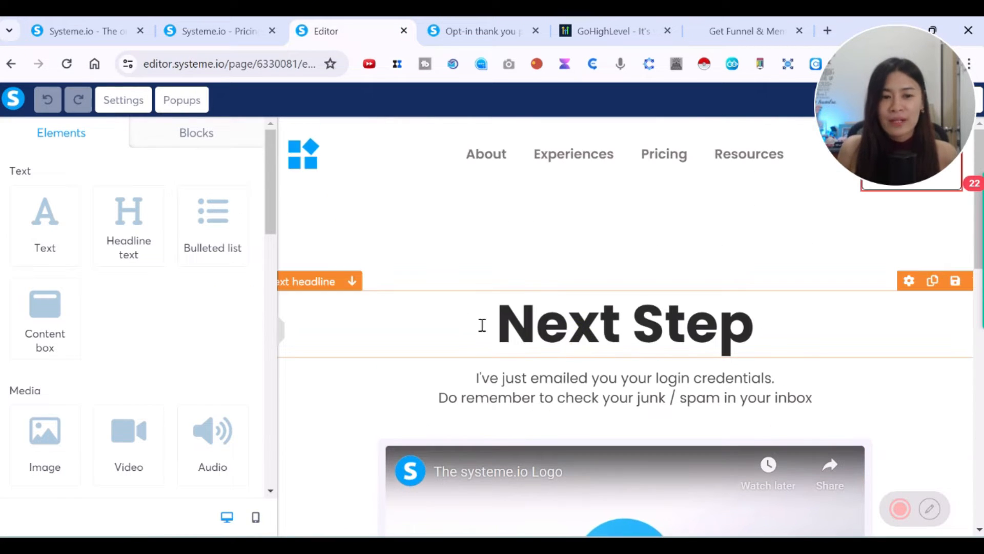
left_click(458, 313)
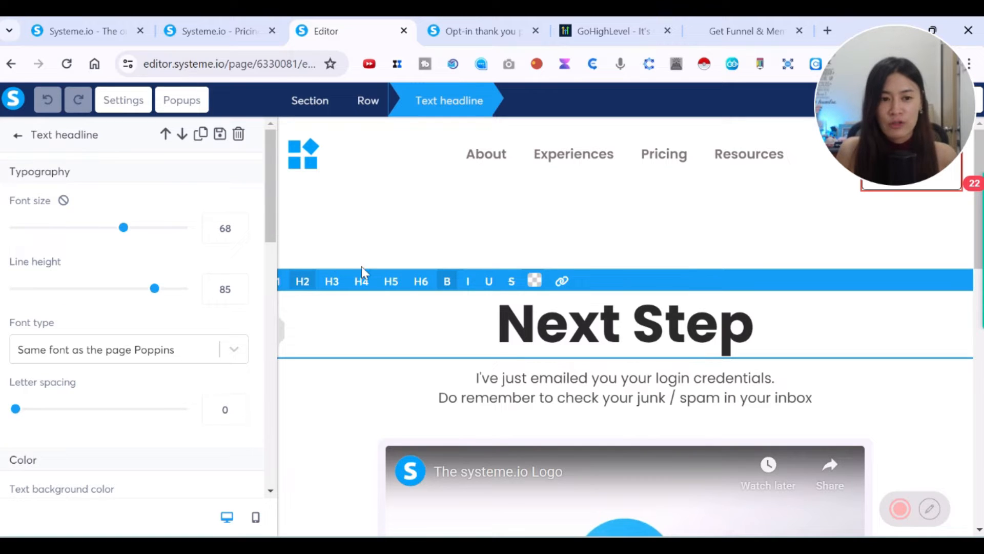
left_click(19, 145)
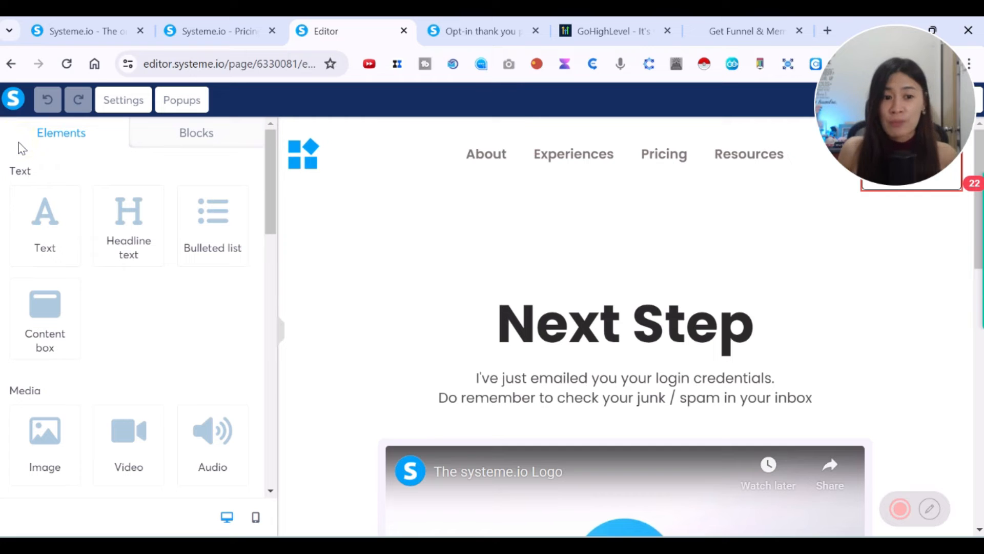
scroll(220, 306, "down", 5)
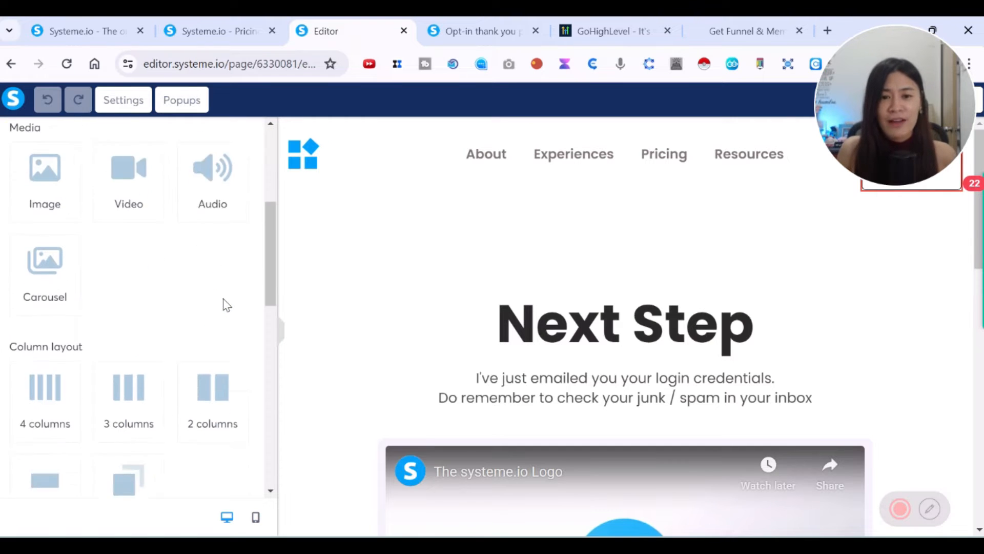
scroll(71, 441, "up", 1)
Add a four-column row, a three-column row and a carousel, save the page, then return to the thank-you page.
left_click_drag(72, 441, 548, 282)
left_click_drag(139, 439, 516, 321)
left_click_drag(81, 306, 457, 292)
scroll(128, 277, "down", 10)
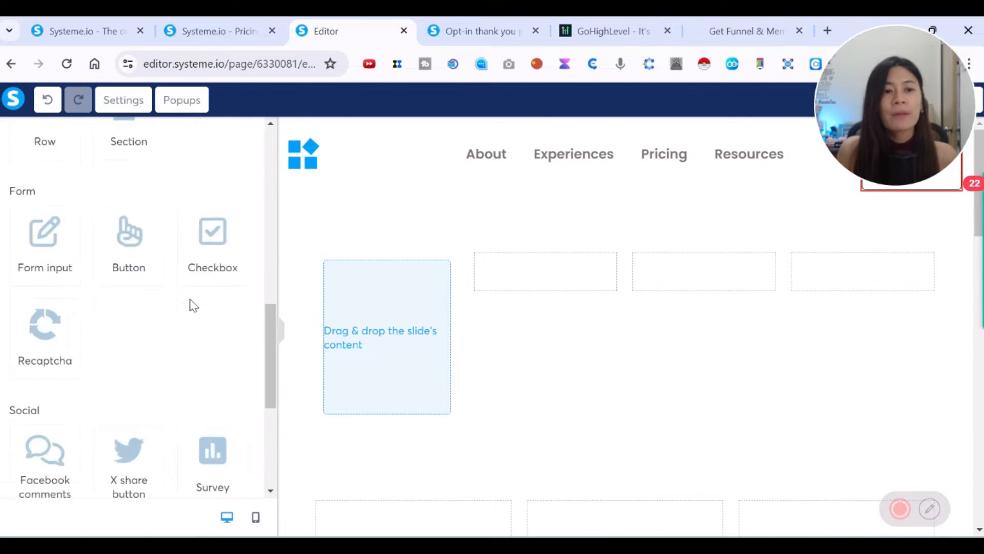
left_click_drag(854, 133, 890, 441)
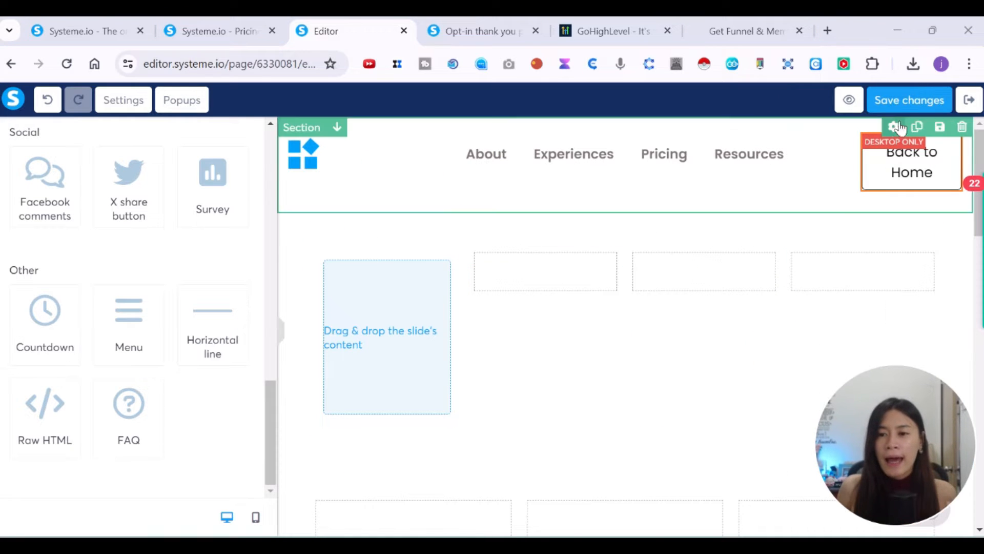
left_click(910, 110)
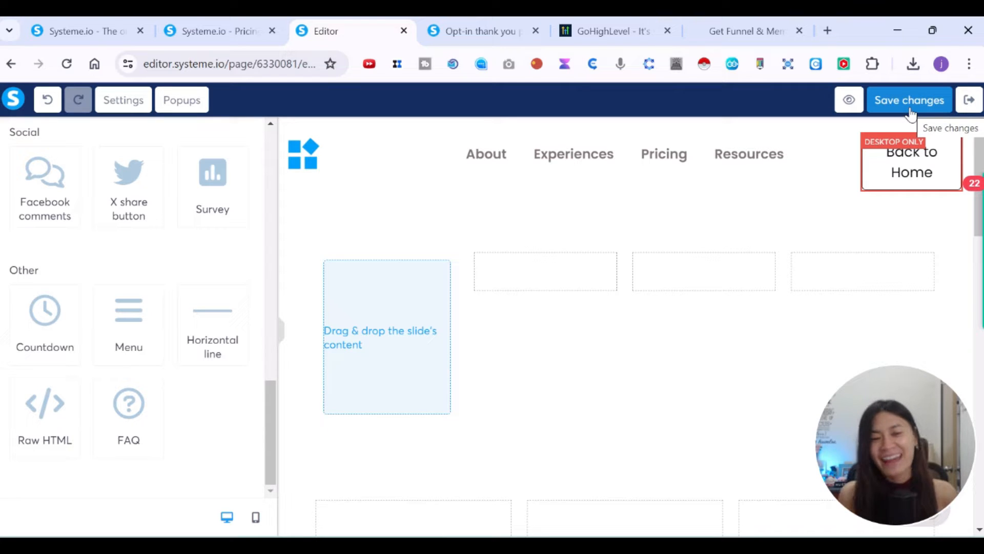
left_click(454, 23)
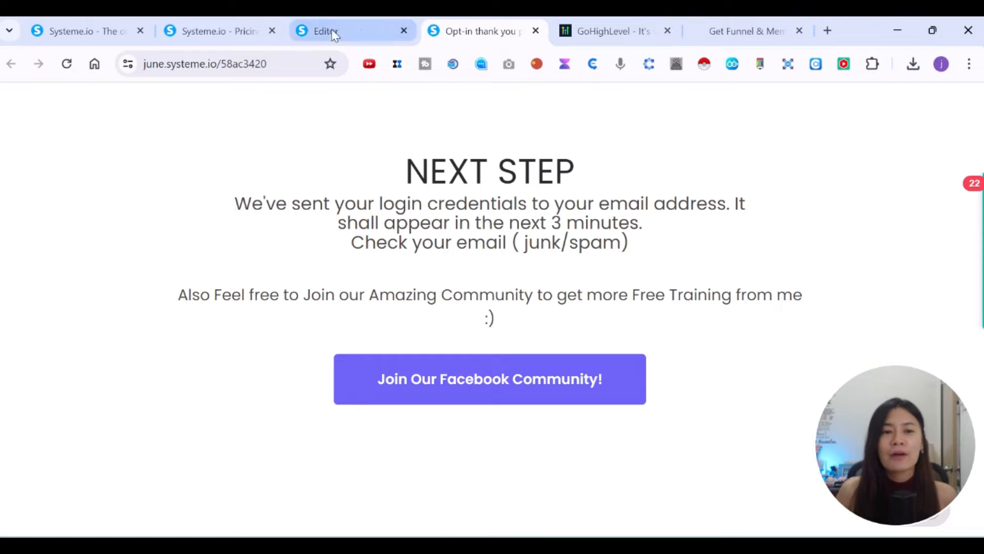
Toggle between the editor and opt-in pages, then scroll the Systeme.io pricing page to the comparison table.
mouse_move(414, 27)
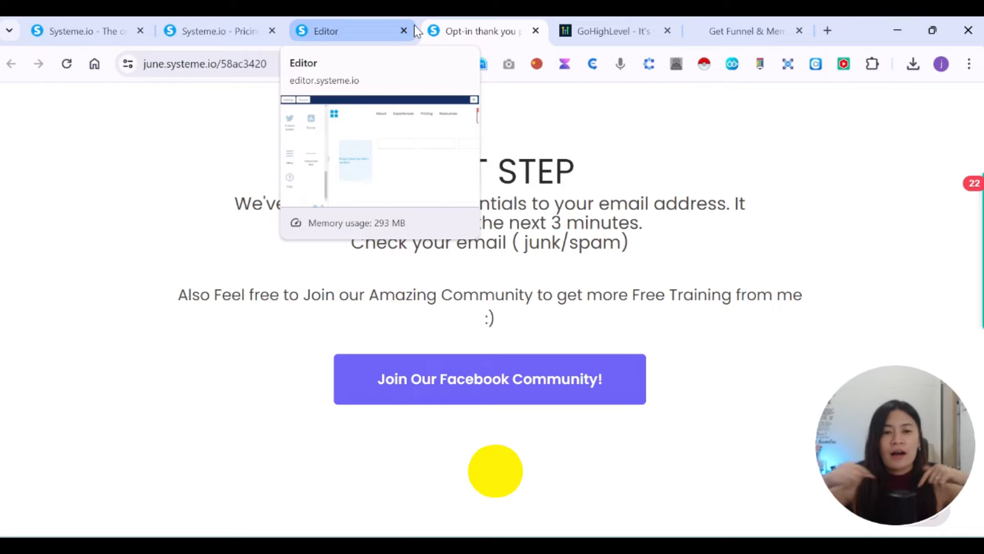
left_click(336, 22)
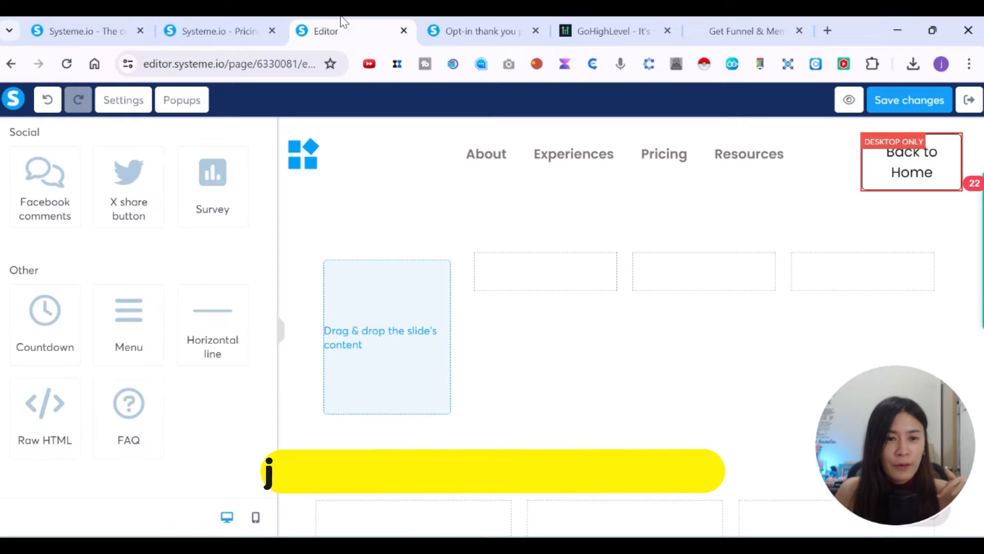
left_click(487, 22)
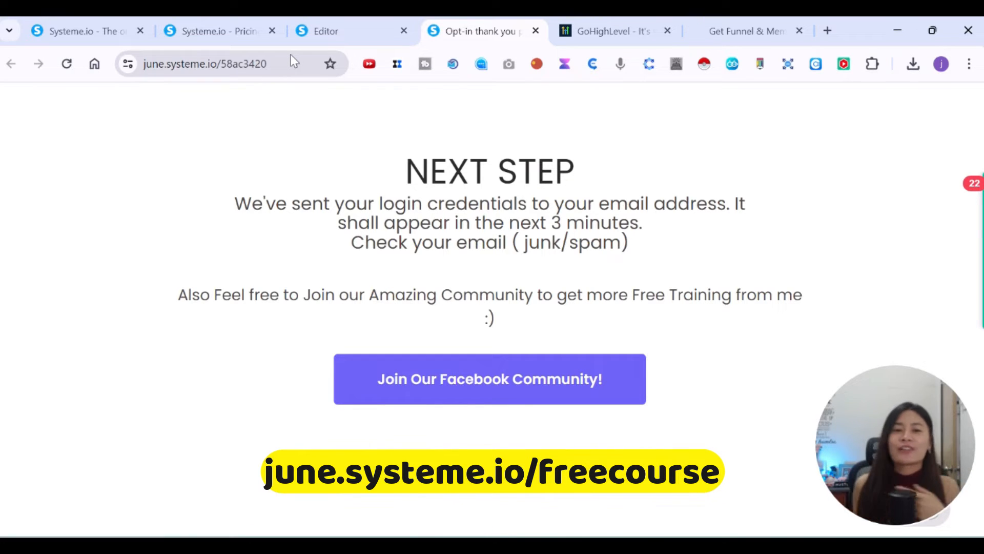
left_click(309, 23)
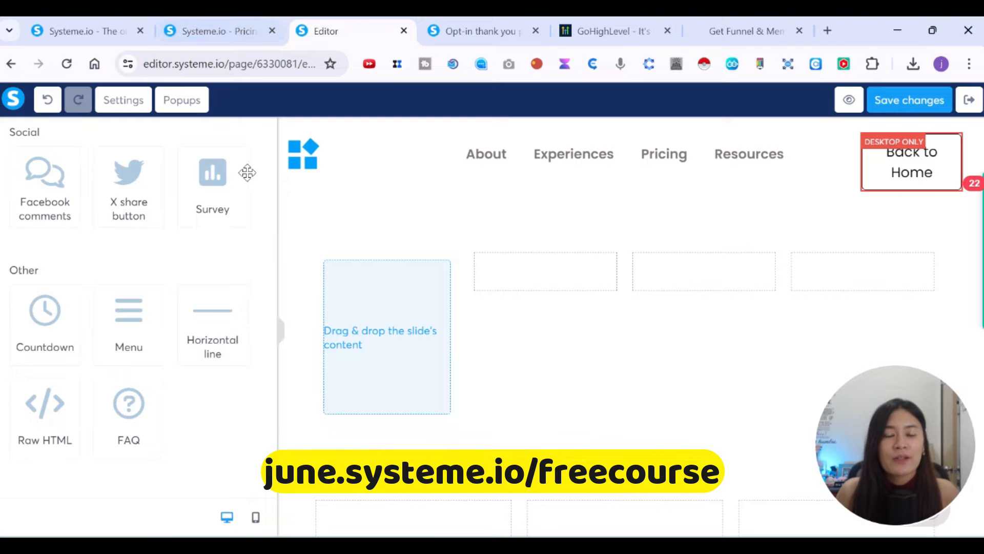
left_click(221, 31)
scroll(513, 323, "down", 5)
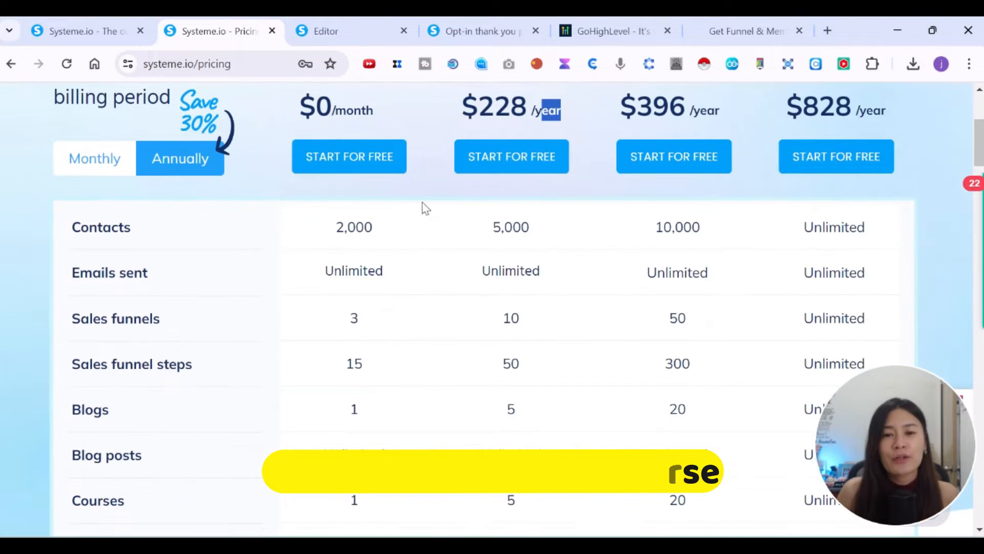
Switch Systeme.io pricing to monthly billing: Free $0, Startup $27, Webinar $47, Unlimited $97.
scroll(415, 227, "up", 3)
left_click(117, 327)
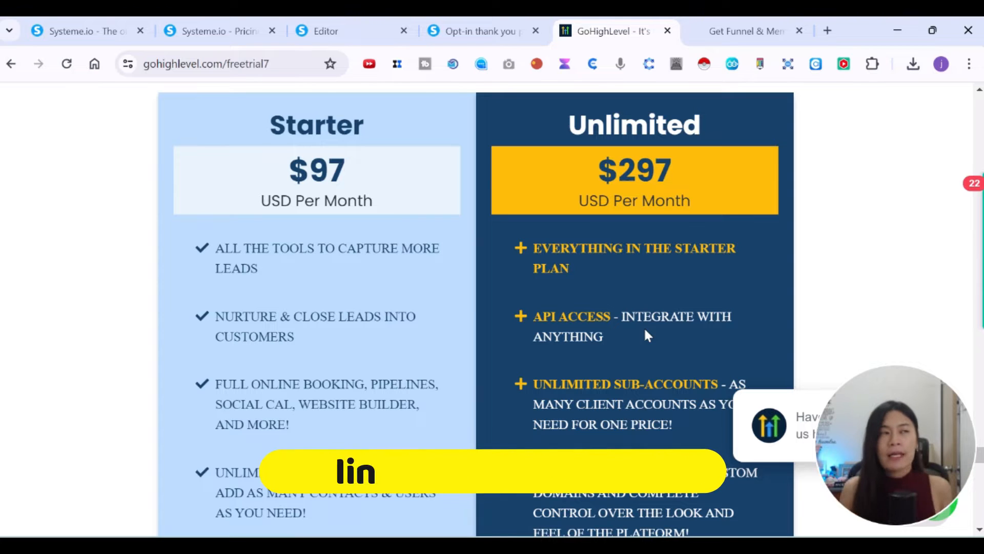
Scroll the GoHighLevel page to the Starter $97 and Unlimited $297 monthly plans.
scroll(617, 305, "up", 4)
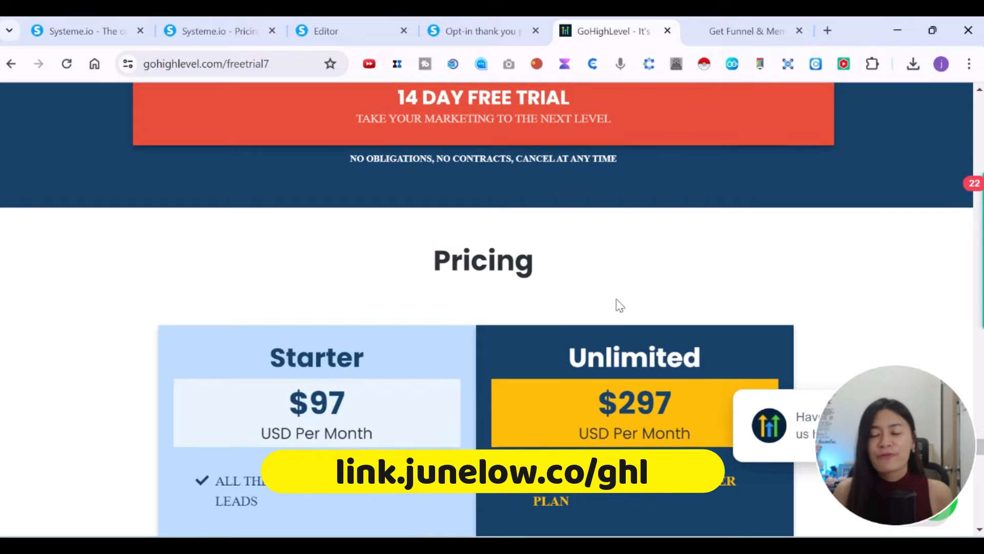
scroll(619, 306, "down", 3)
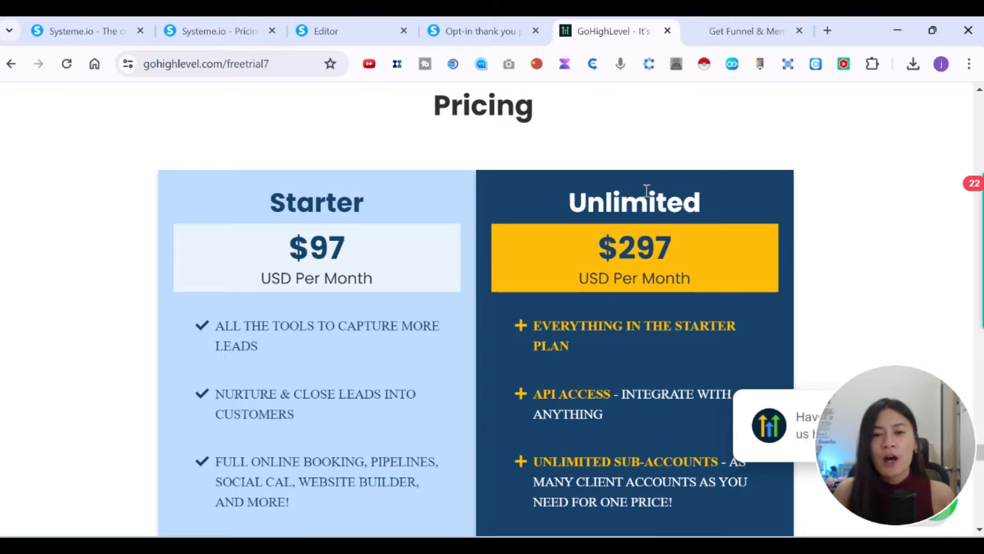
Load ghlunlimited.com in a new tab and sign in, launching app.ghlunlimited.com.
left_click(829, 31)
type("gounlim")
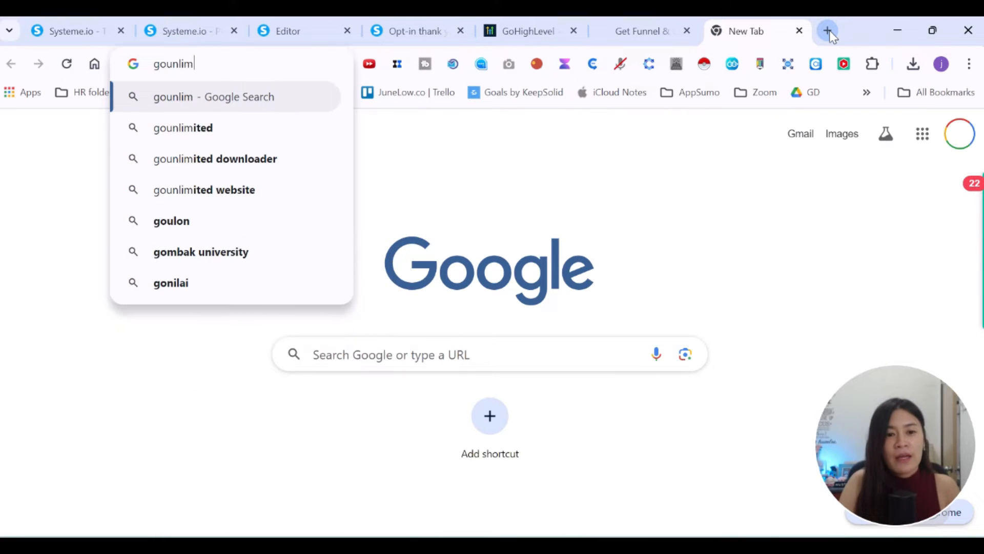
key("ctrl+a")
type("go")
key("BackSpace")
key("BackSpace")
type("h")
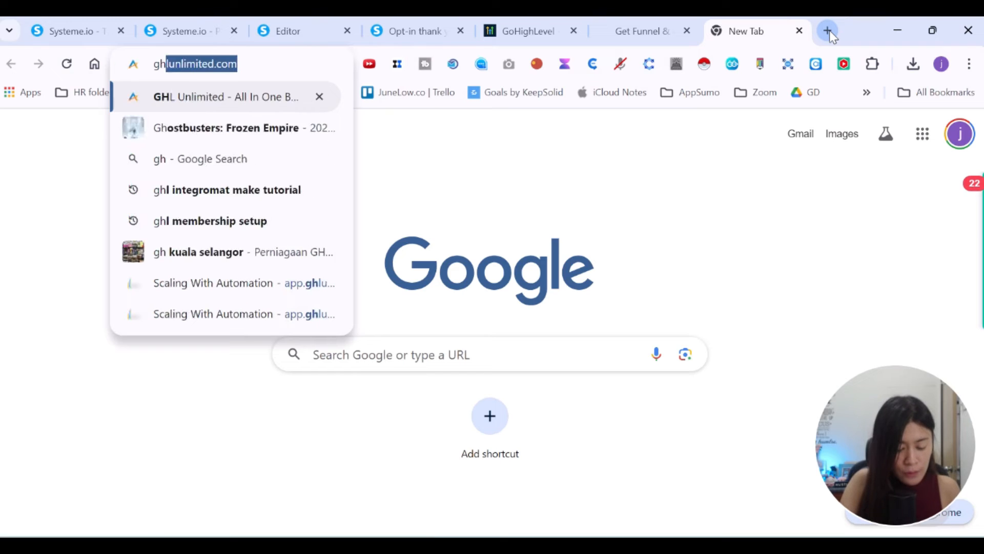
key("Return")
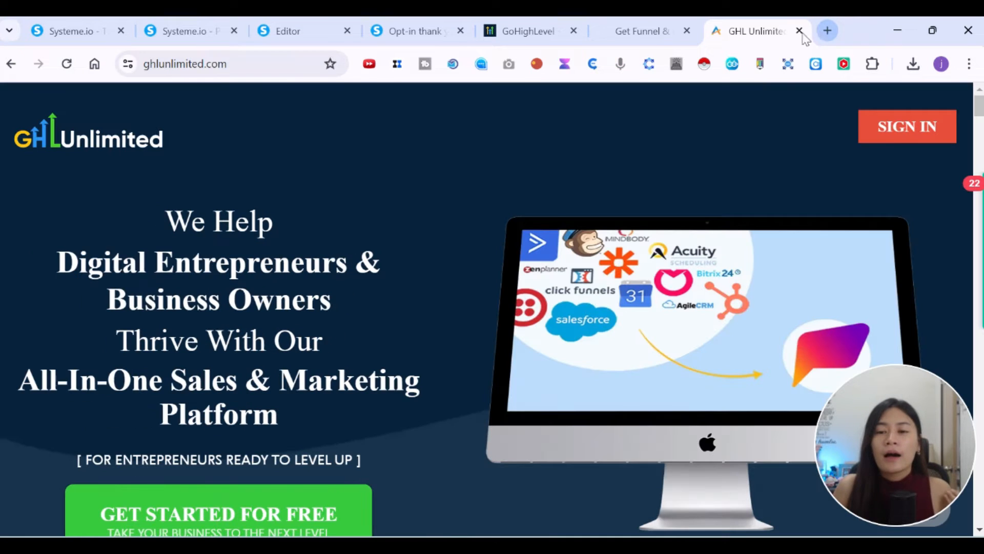
left_click(893, 132)
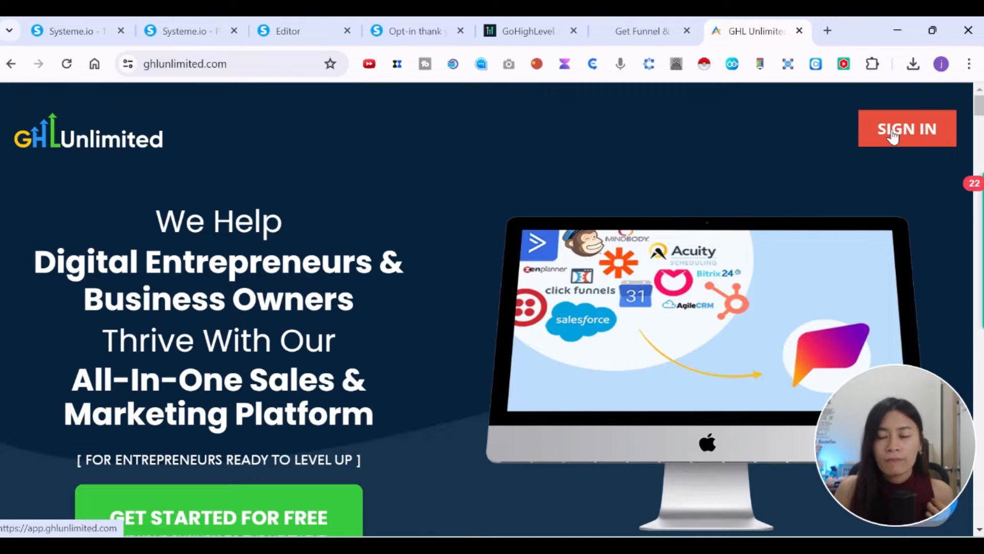
left_click(893, 132)
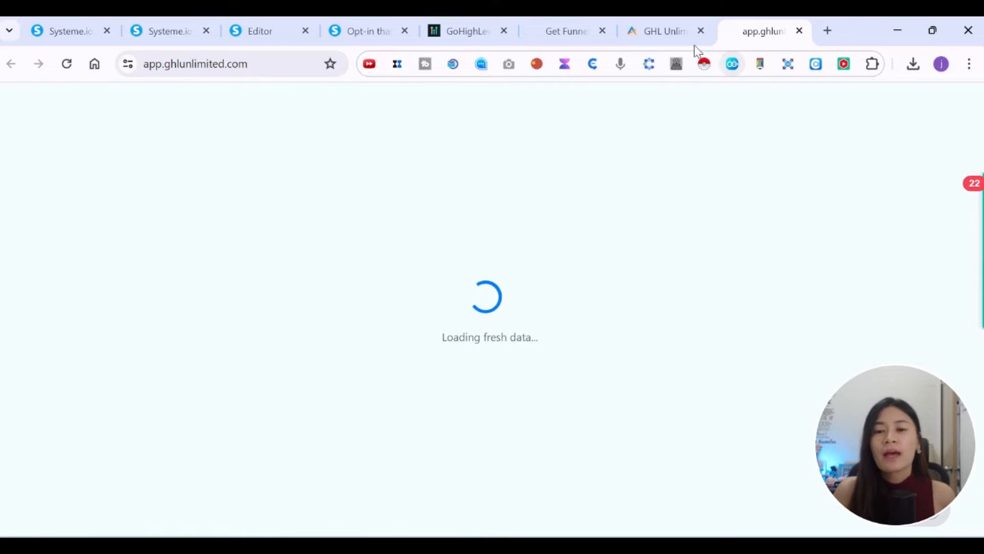
Glance over the GoHighLevel offer page with its $47/month price.
mouse_move(706, 45)
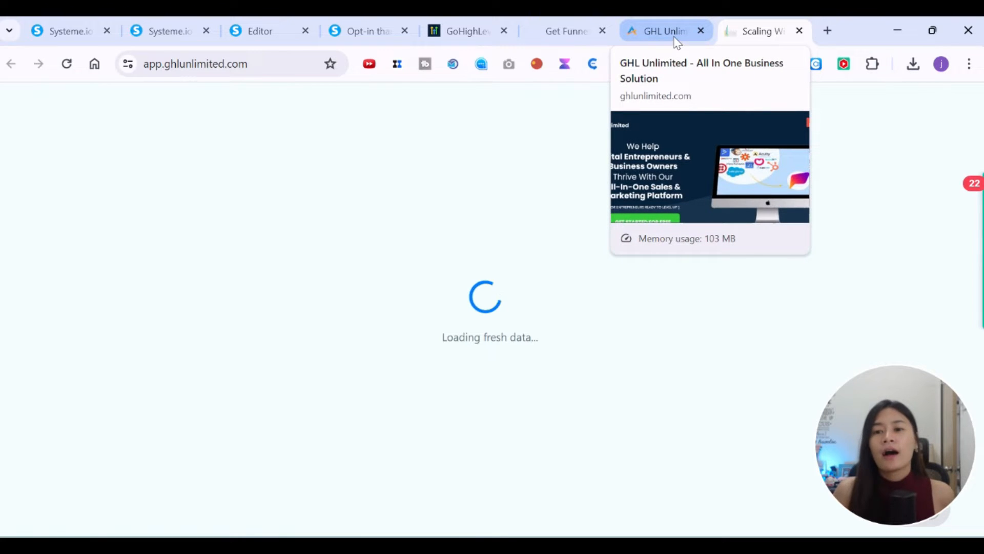
left_click(563, 30)
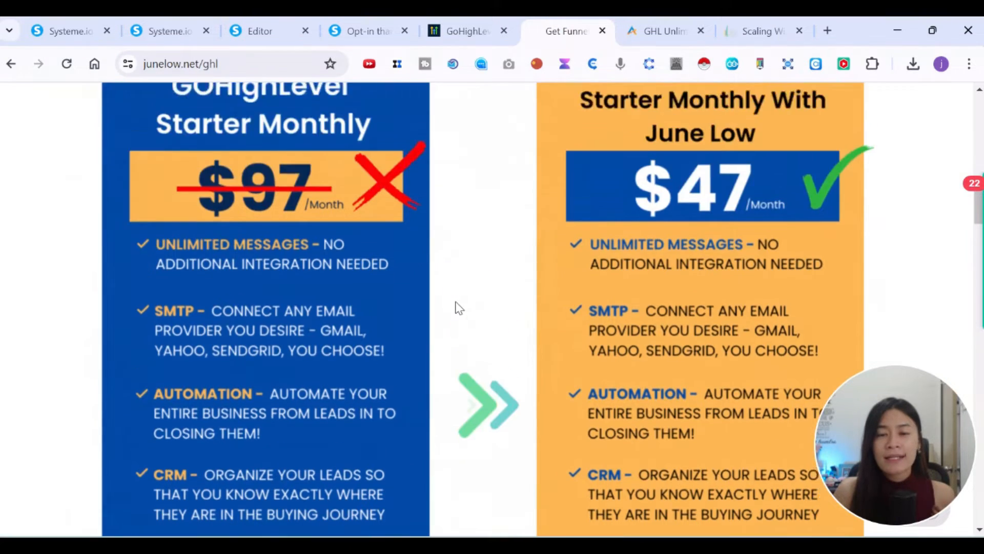
scroll(455, 302, "up", 4)
scroll(457, 299, "down", 4)
scroll(457, 299, "up", 4)
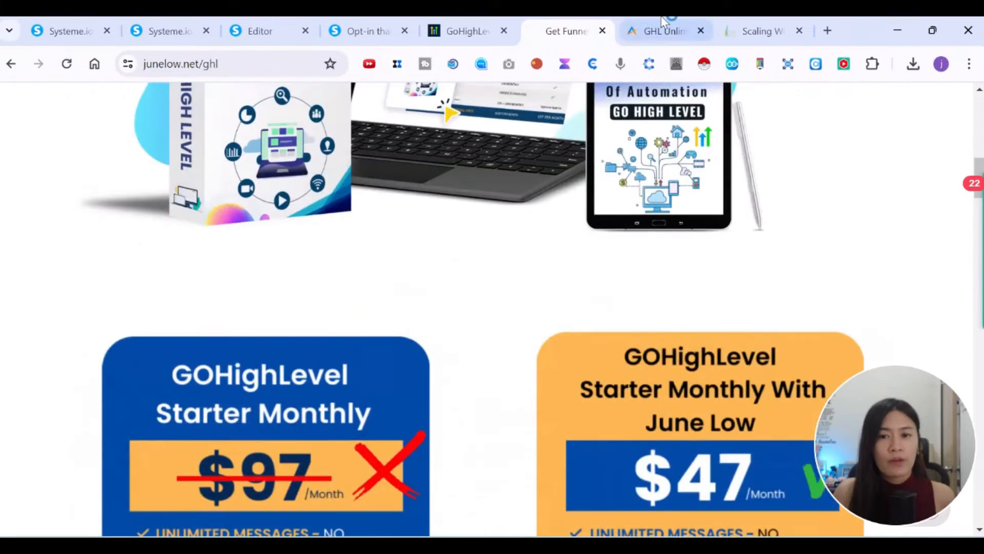
Scroll the GHL Unlimited homepage and close the free-trial sign-up popup.
left_click(662, 21)
scroll(626, 271, "down", 5)
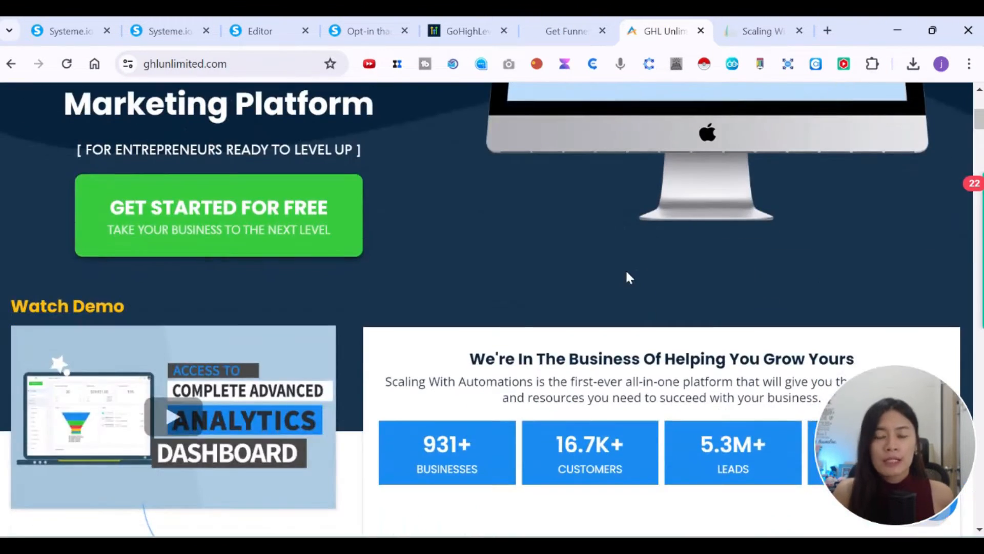
scroll(434, 245, "up", 5)
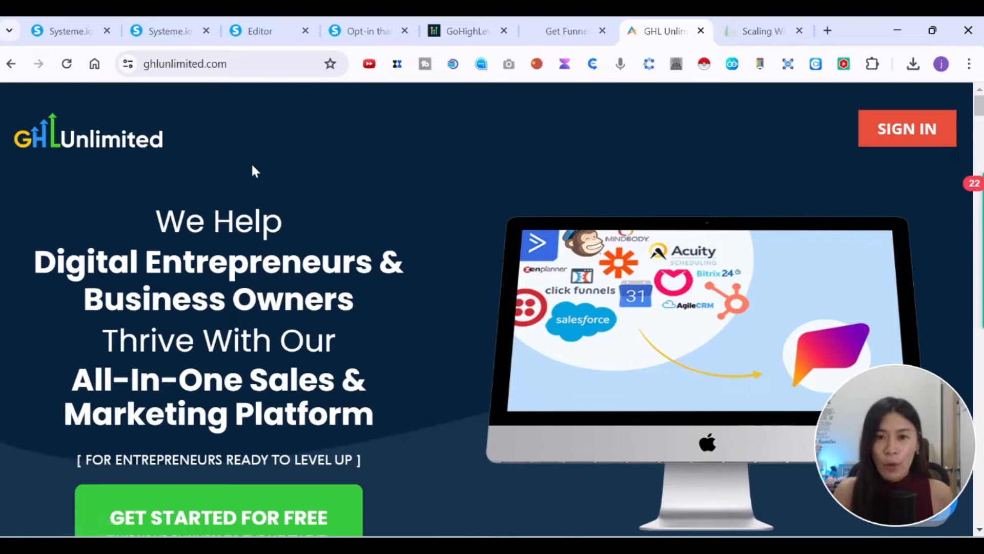
scroll(507, 270, "down", 3)
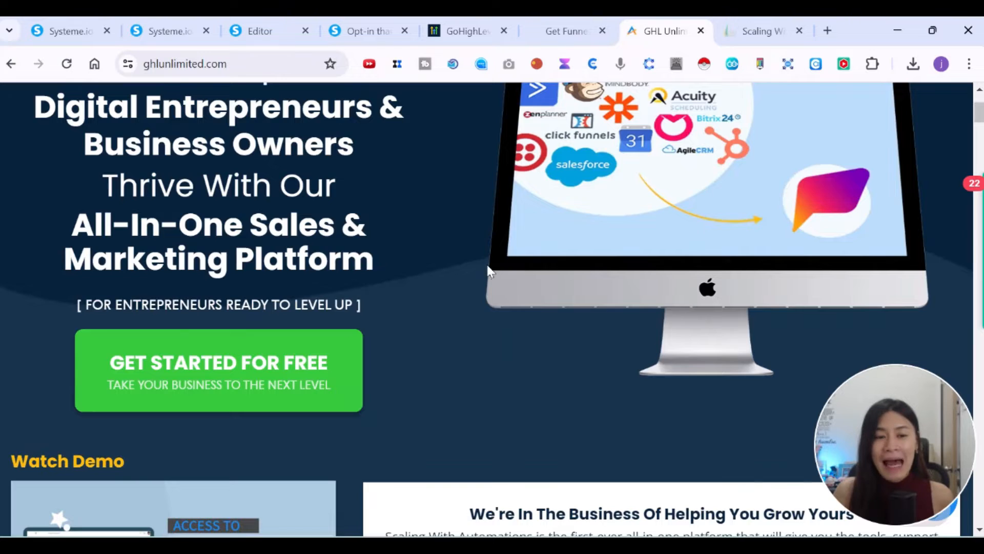
scroll(487, 266, "up", 3)
scroll(486, 262, "down", 3)
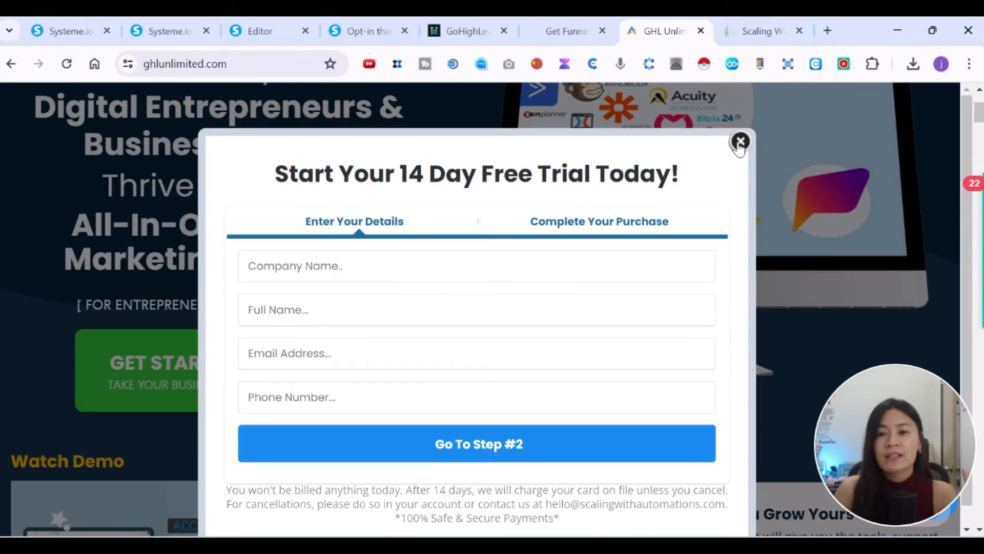
left_click(739, 143)
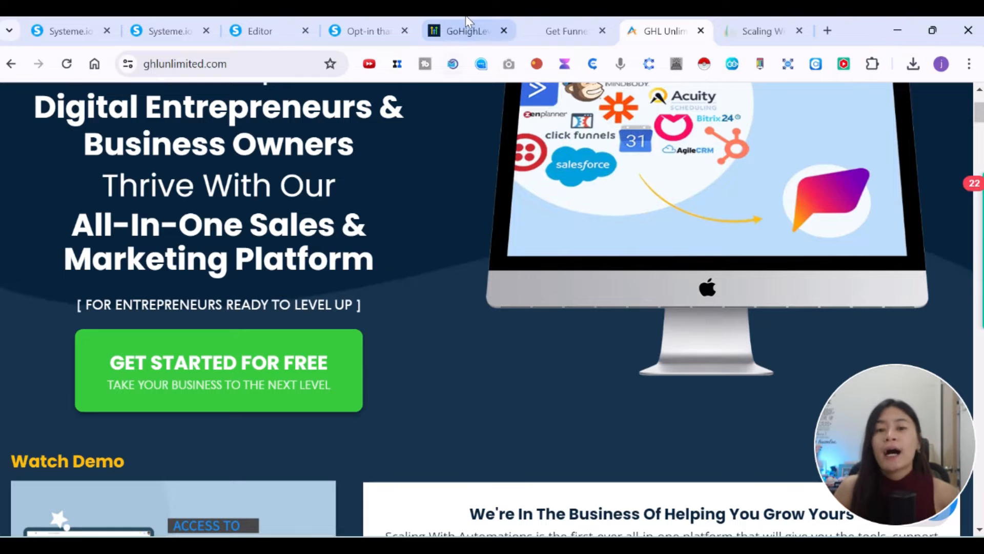
Scroll the GoHighLevel $97 Starter vs $297 Unlimited pricing down to the 14 DAY FREE TRIAL offers.
left_click(482, 23)
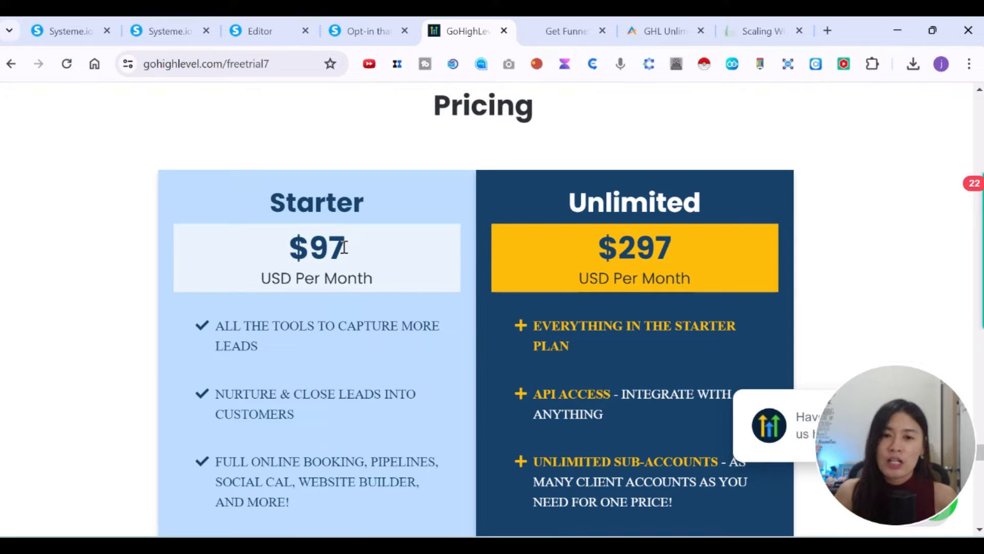
scroll(359, 277, "down", 2)
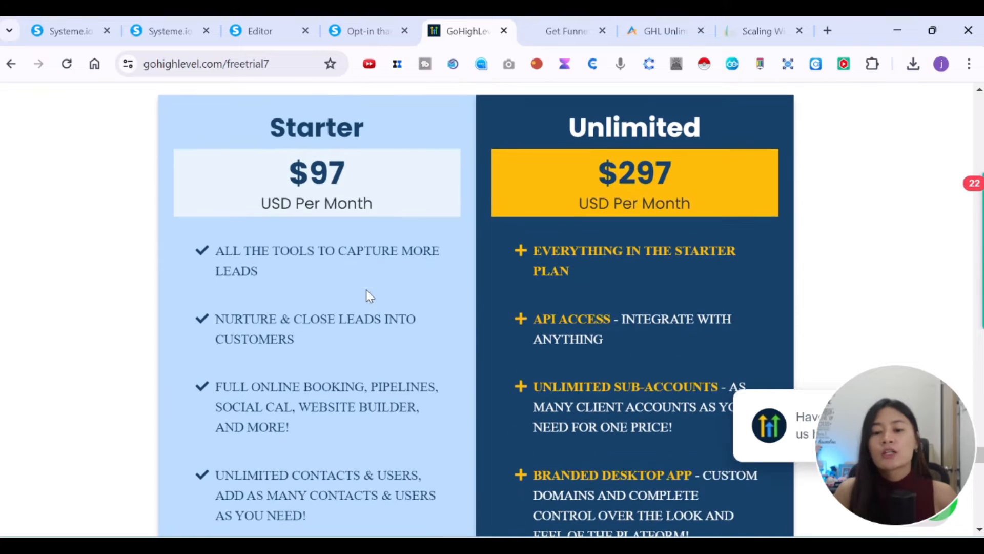
scroll(475, 272, "up", 2)
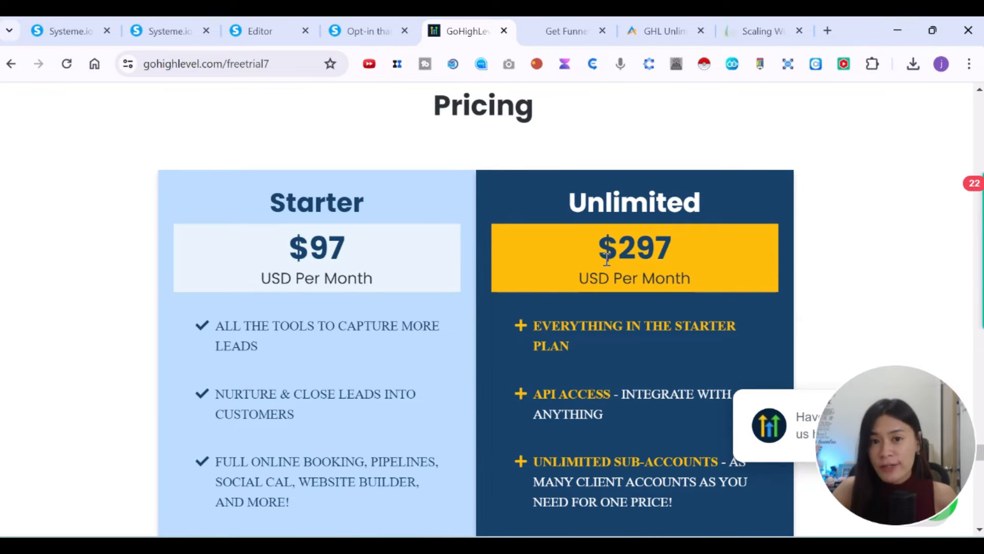
scroll(612, 265, "down", 3)
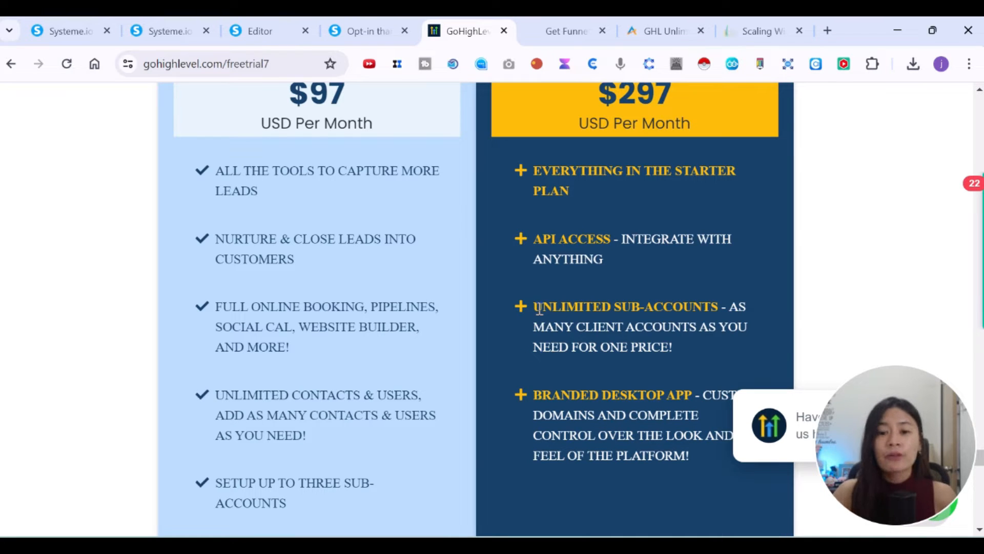
scroll(541, 312, "down", 1)
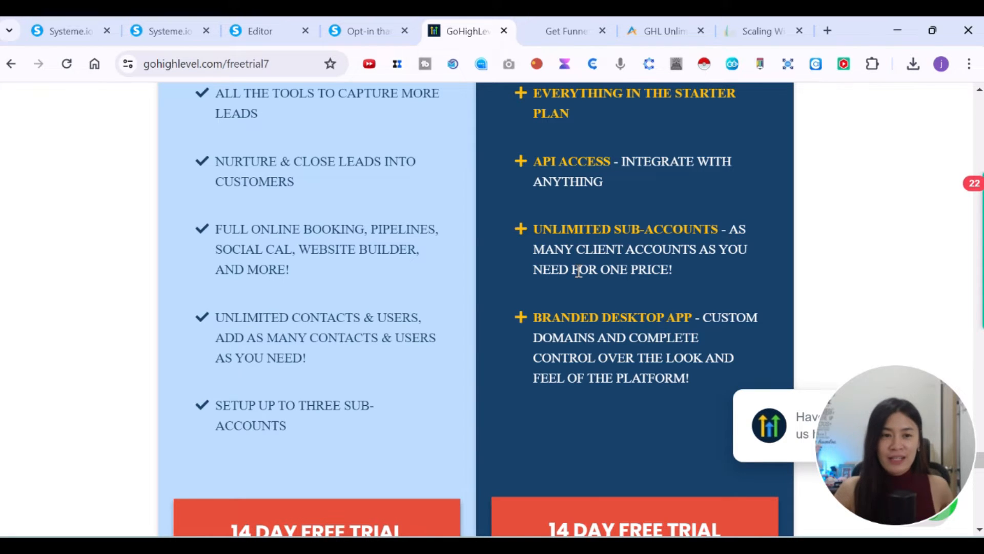
scroll(592, 304, "down", 6)
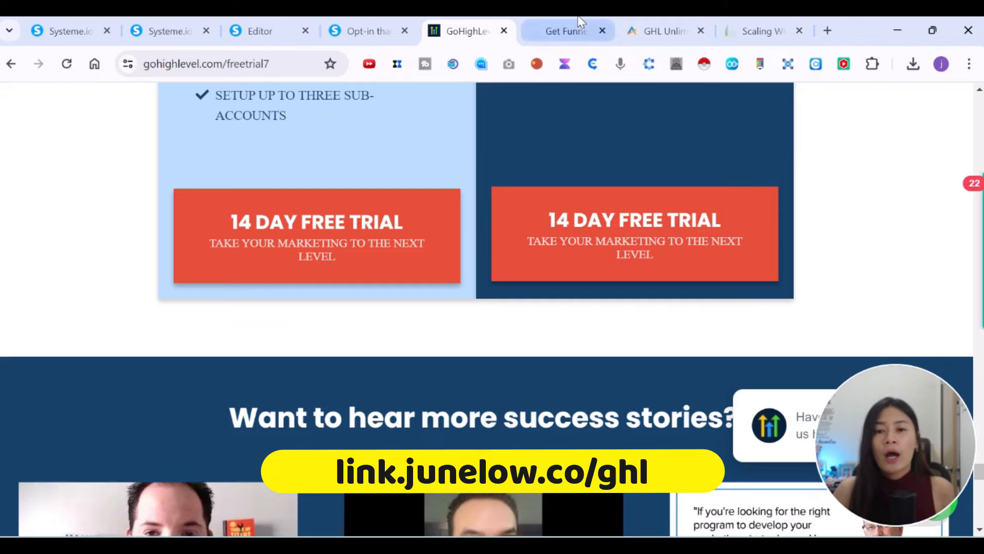
Glance over the GHL Unlimited dashboard in the Scaling tab.
left_click(750, 23)
scroll(92, 368, "down", 5)
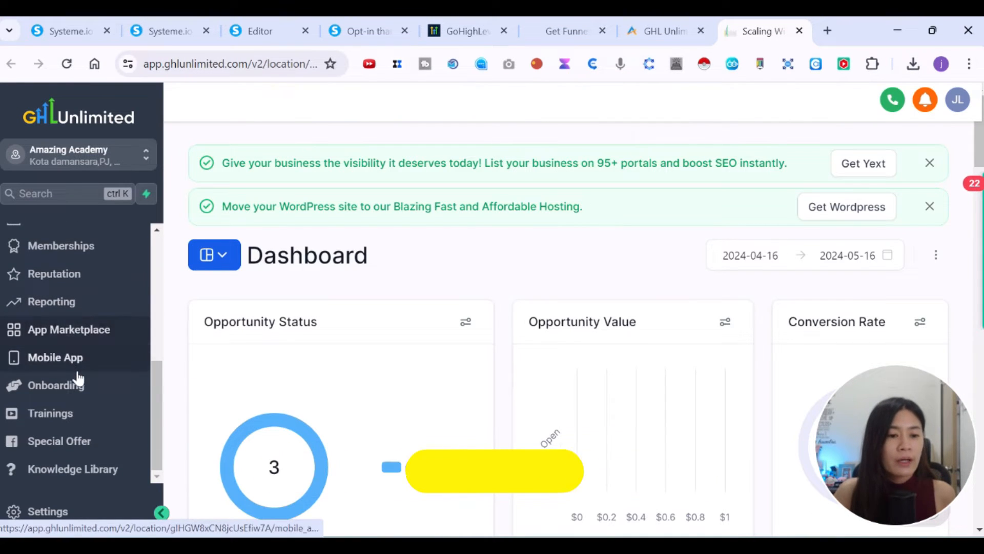
scroll(103, 378, "up", 3)
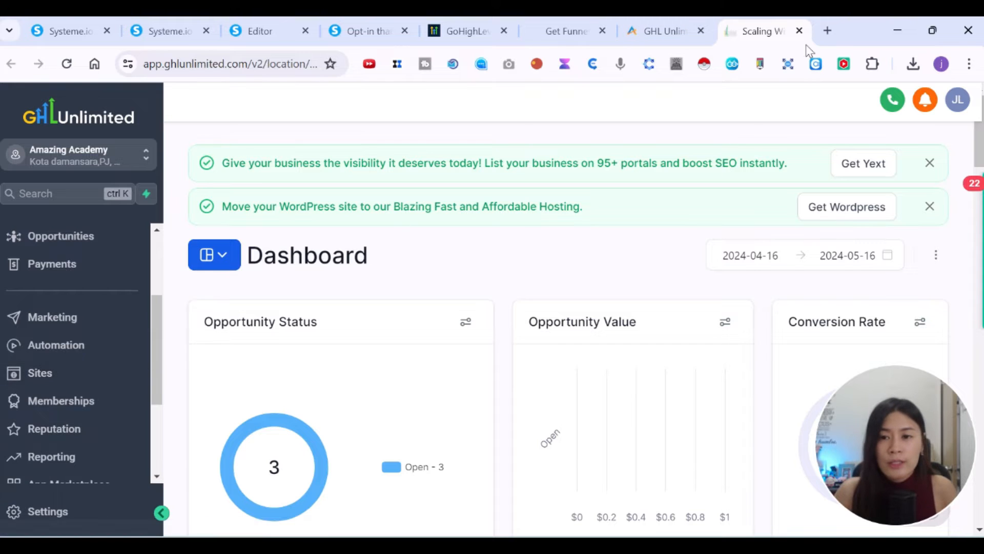
Load junelow.net/ac in a new browser tab.
left_click(827, 31)
type("u")
key("BackSpace")
key("BackSpace")
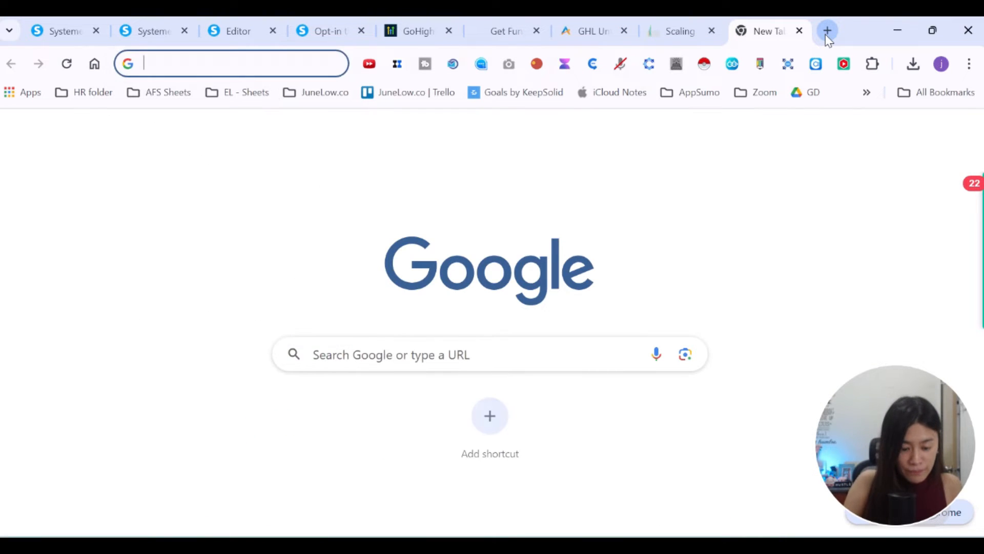
type("junetlow.")
key("BackSpace")
key("BackSpace")
key("BackSpace")
key("BackSpace")
key("BackSpace")
type("low.net/ac")
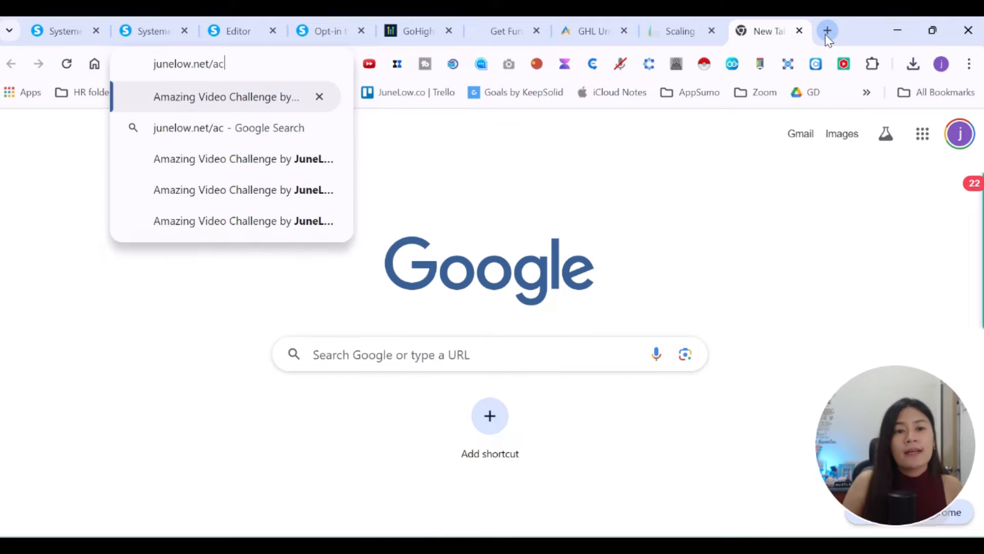
key("Return")
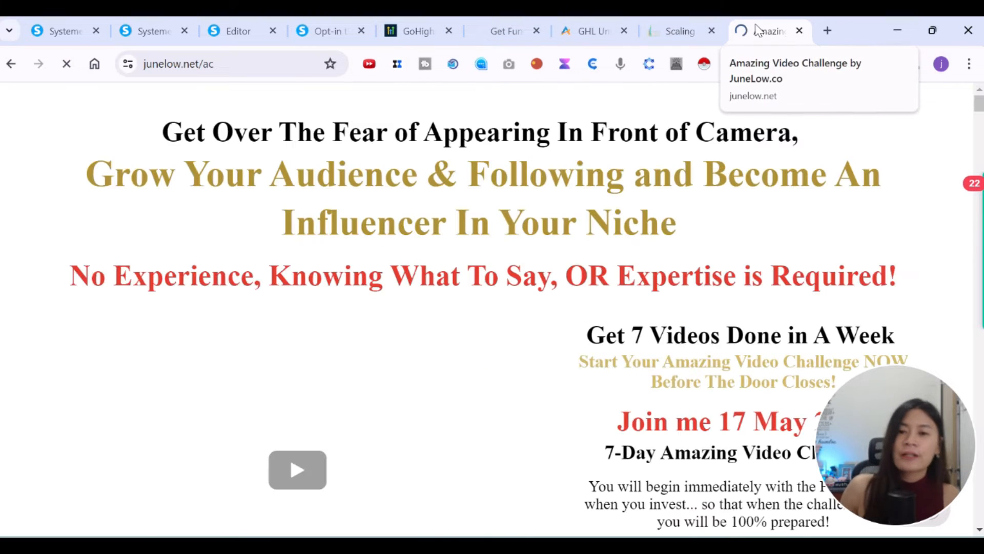
Scroll the Amazing Video Challenge page and select its web address.
scroll(695, 222, "down", 4)
scroll(696, 219, "up", 4)
scroll(696, 218, "down", 6)
scroll(697, 219, "up", 6)
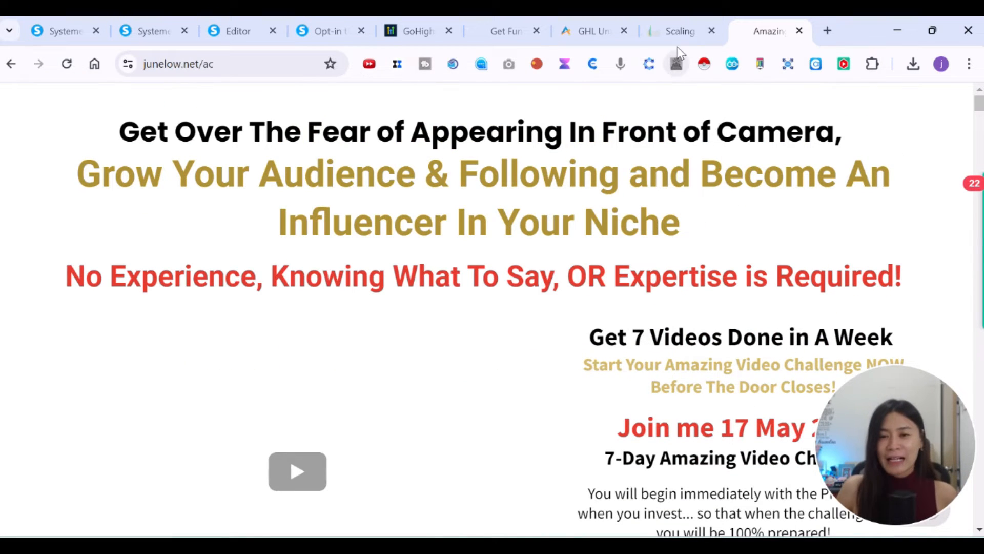
scroll(798, 326, "down", 6)
scroll(797, 325, "up", 6)
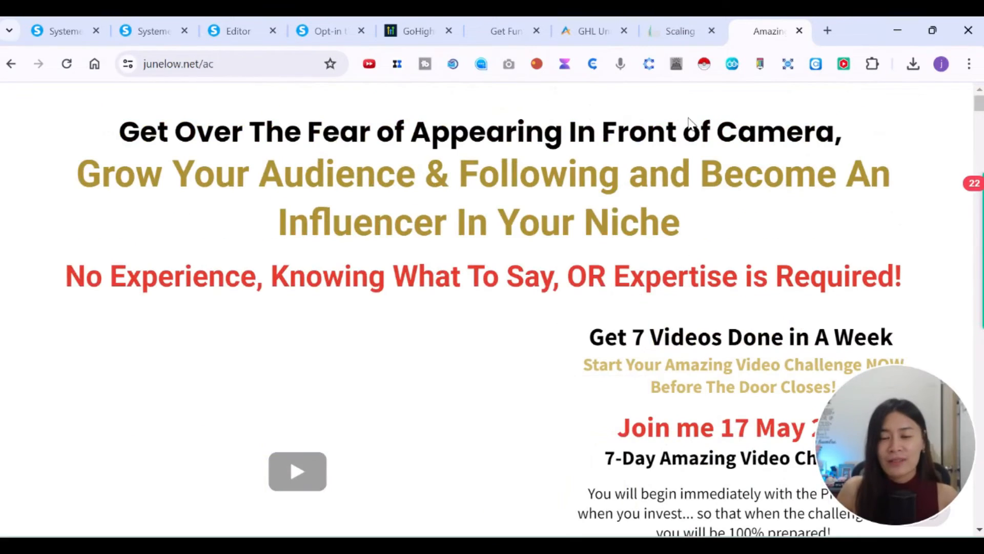
scroll(563, 338, "down", 7)
scroll(131, 184, "up", 3)
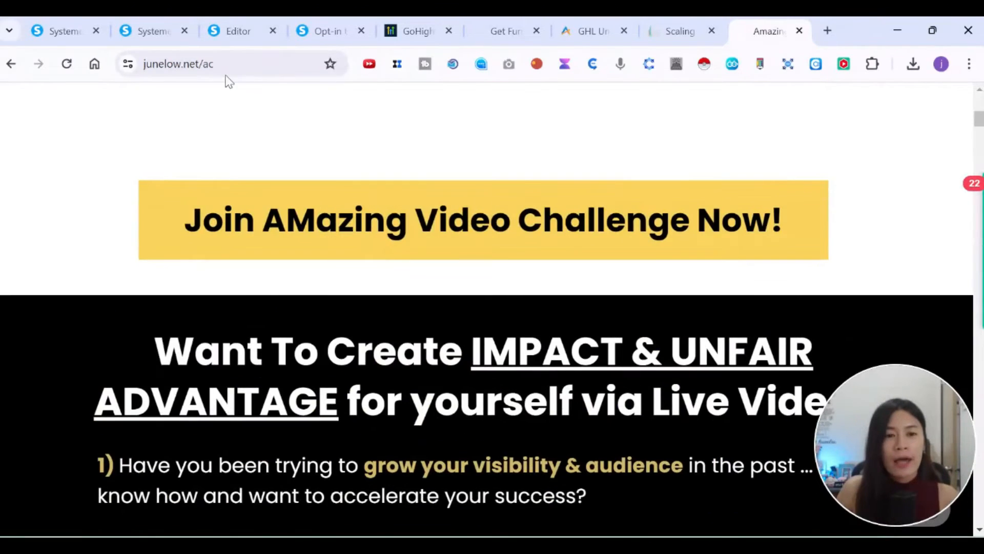
left_click(228, 64)
Return to the Amazing Academy dashboard in the Scaling tab and scroll its left sidebar.
left_click(681, 30)
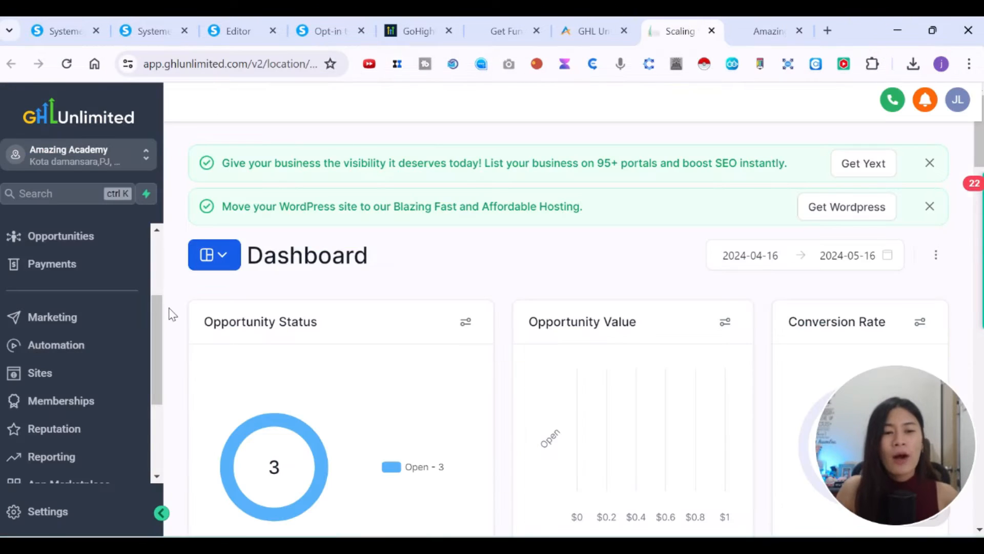
left_click_drag(152, 315, 161, 267)
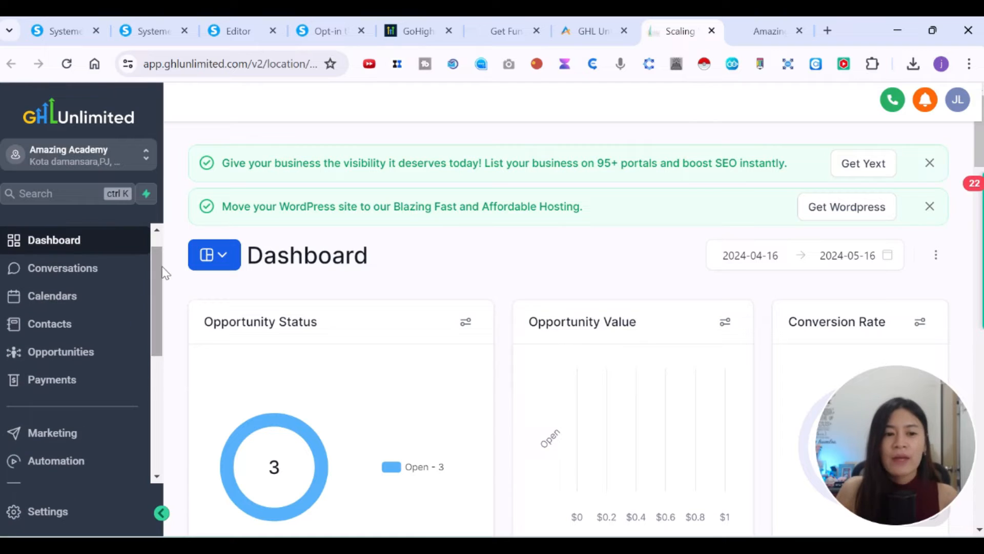
scroll(156, 354, "down", 3)
scroll(88, 318, "up", 3)
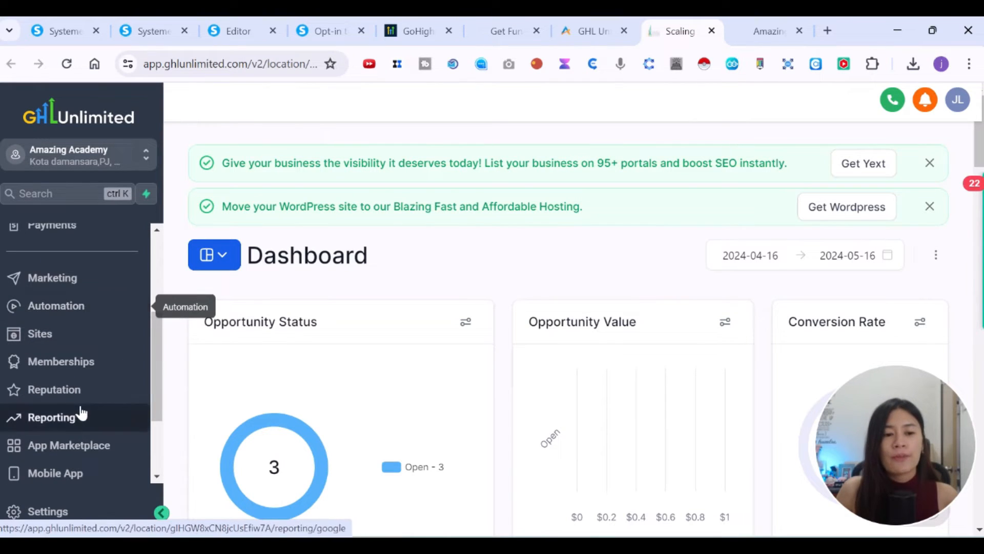
scroll(132, 391, "up", 3)
left_click_drag(153, 340, 163, 453)
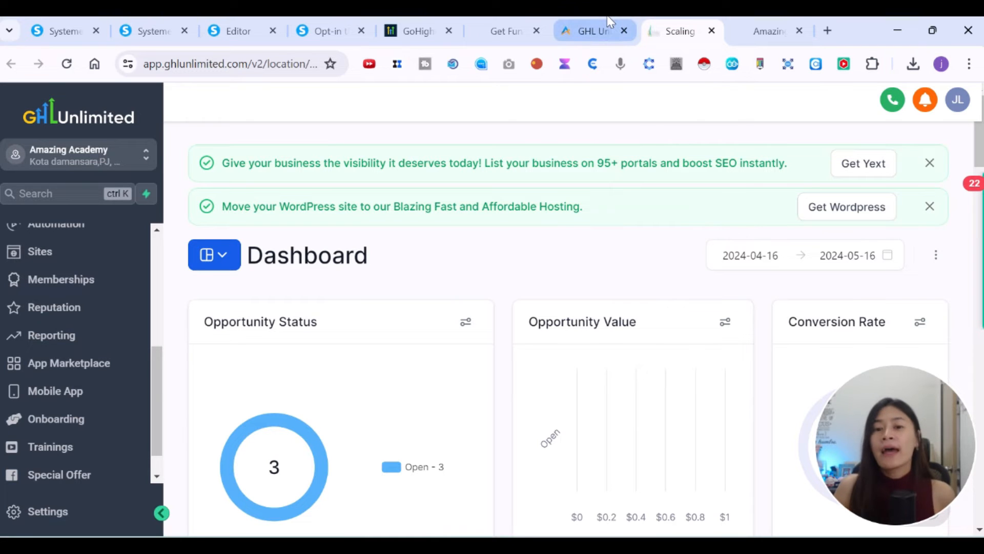
Review the GHL Unlimited Starter pricing cards at $97/month and $970/year.
mouse_move(606, 21)
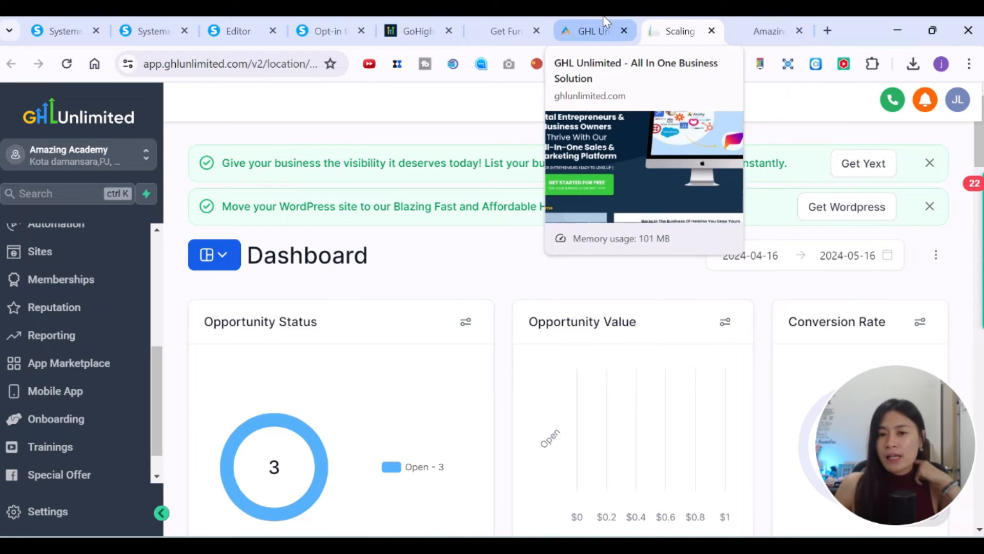
left_click(606, 22)
scroll(494, 339, "down", 15)
scroll(496, 344, "down", 20)
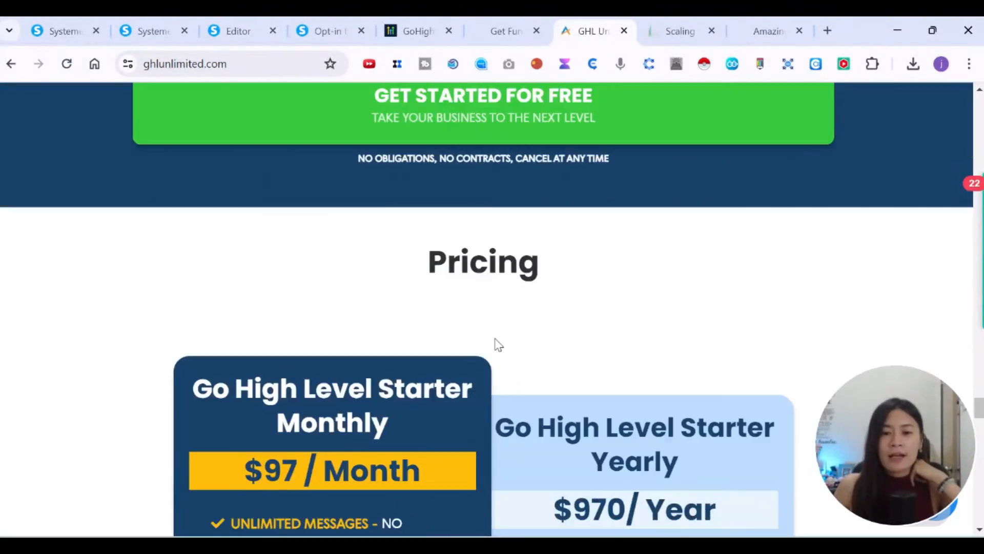
scroll(497, 338, "down", 10)
scroll(497, 339, "up", 8)
scroll(293, 304, "up", 7)
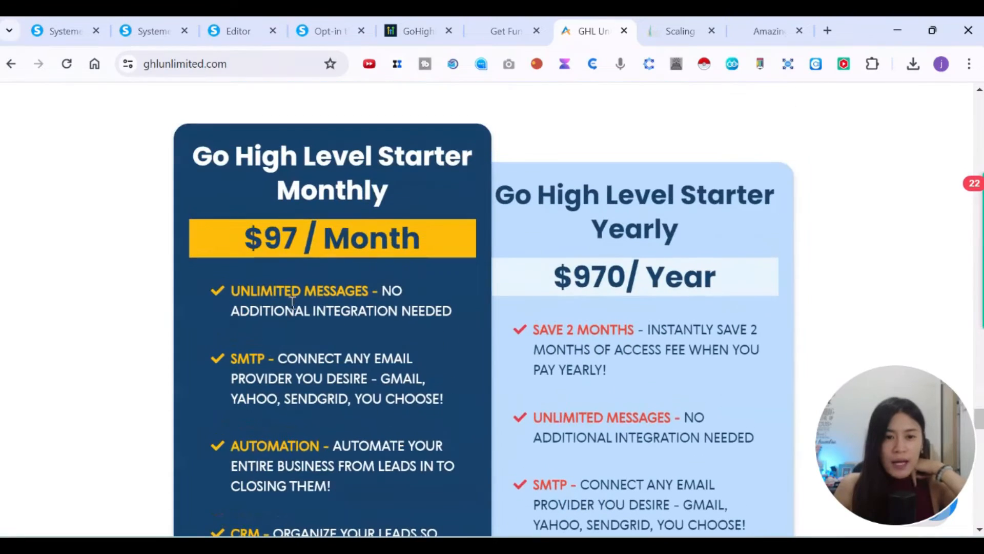
scroll(398, 302, "down", 4)
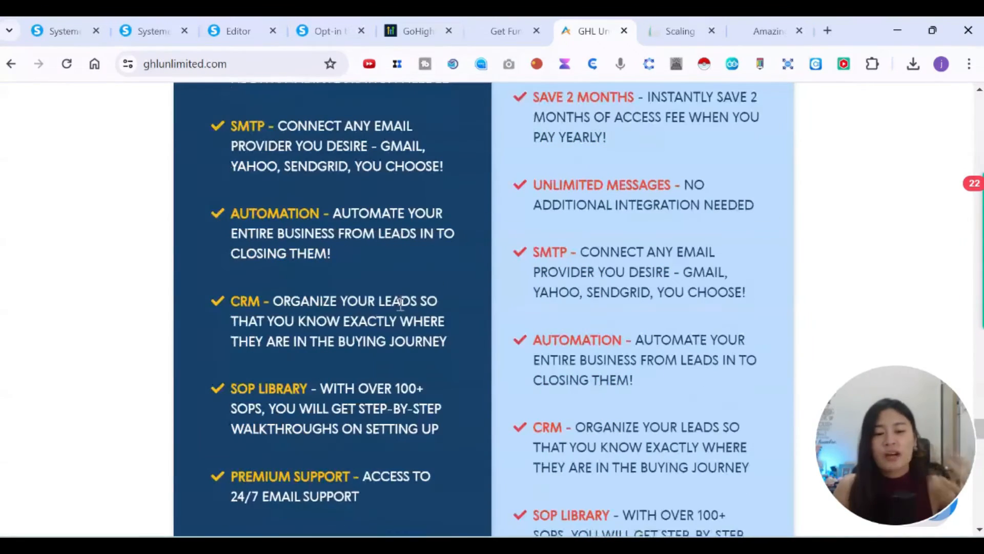
scroll(345, 318, "down", 1)
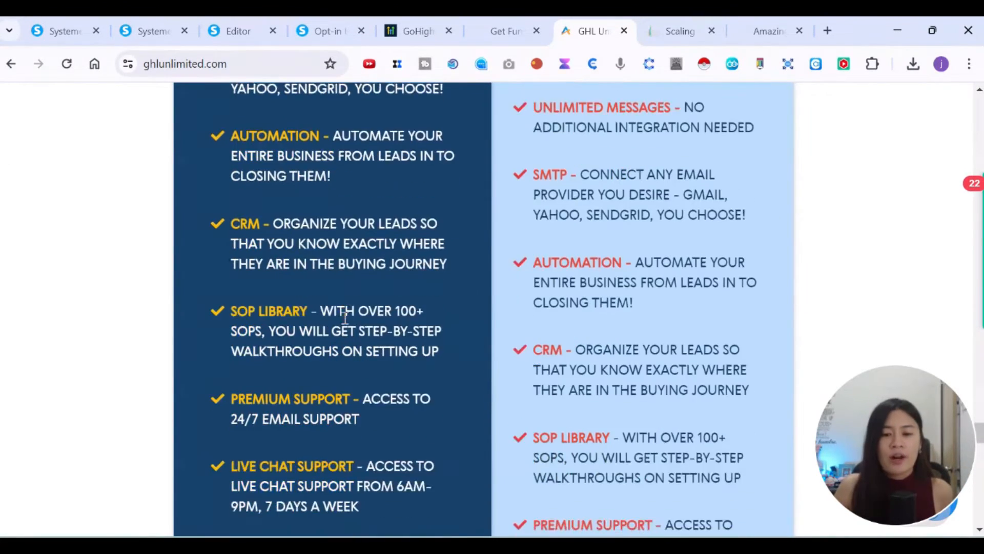
scroll(345, 317, "down", 15)
scroll(345, 318, "up", 20)
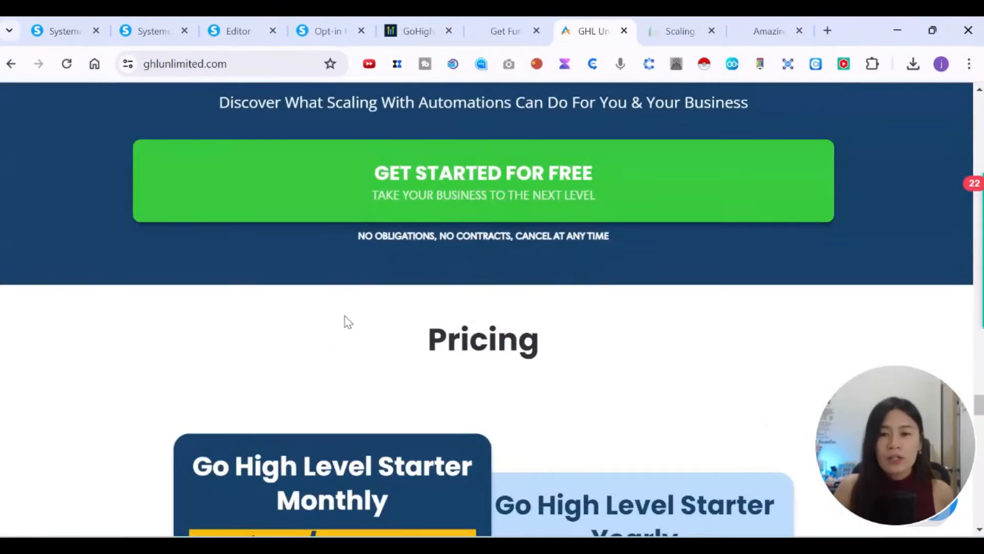
scroll(344, 318, "up", 4)
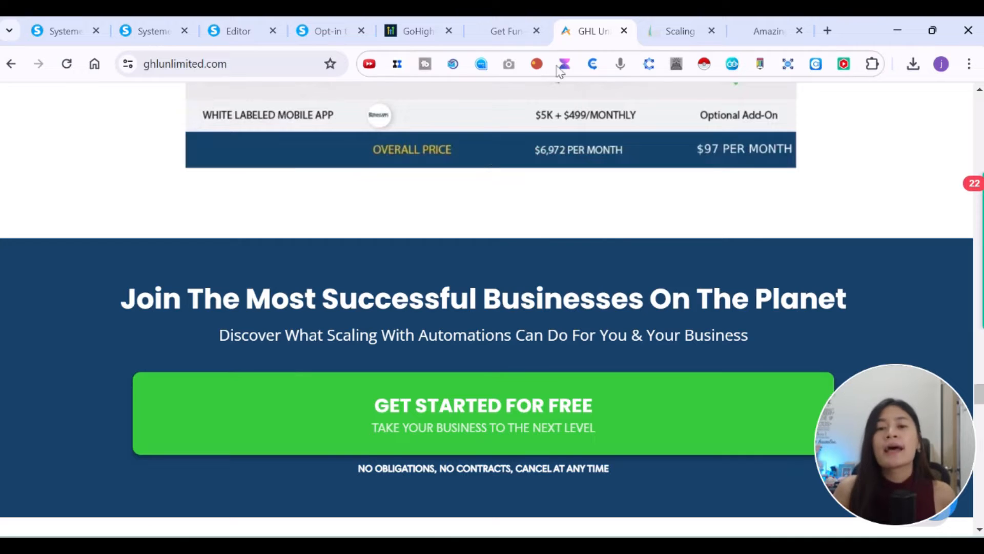
Flip between the junelow.net GoHighLevel offer and GHL Unlimited, ending on junelow.net/ghl.
left_click(521, 20)
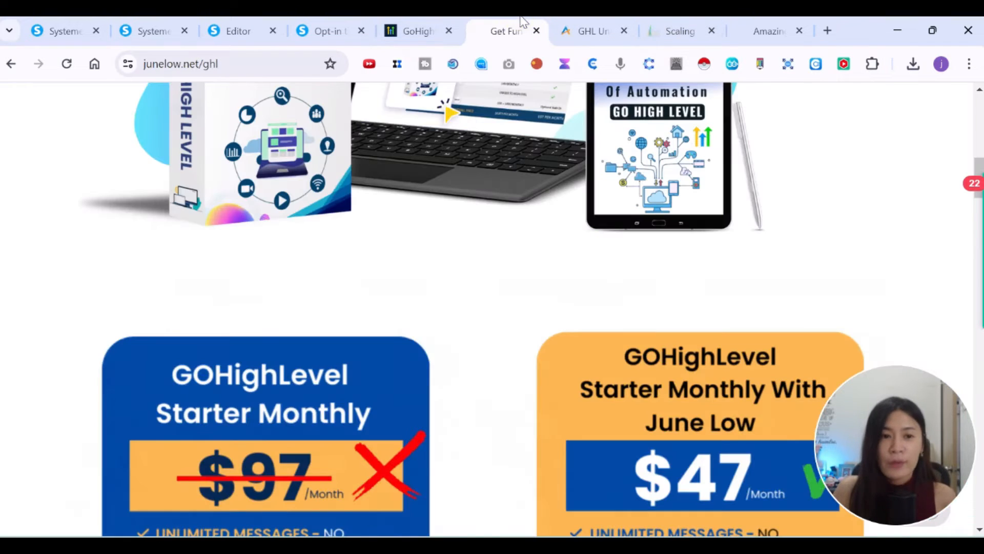
left_click(579, 24)
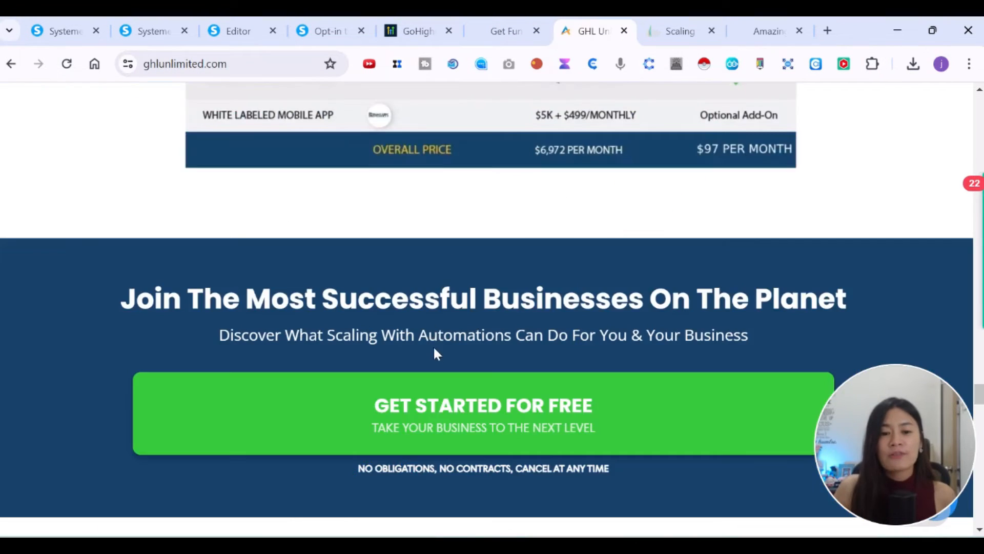
scroll(434, 344, "up", 20)
scroll(437, 352, "up", 8)
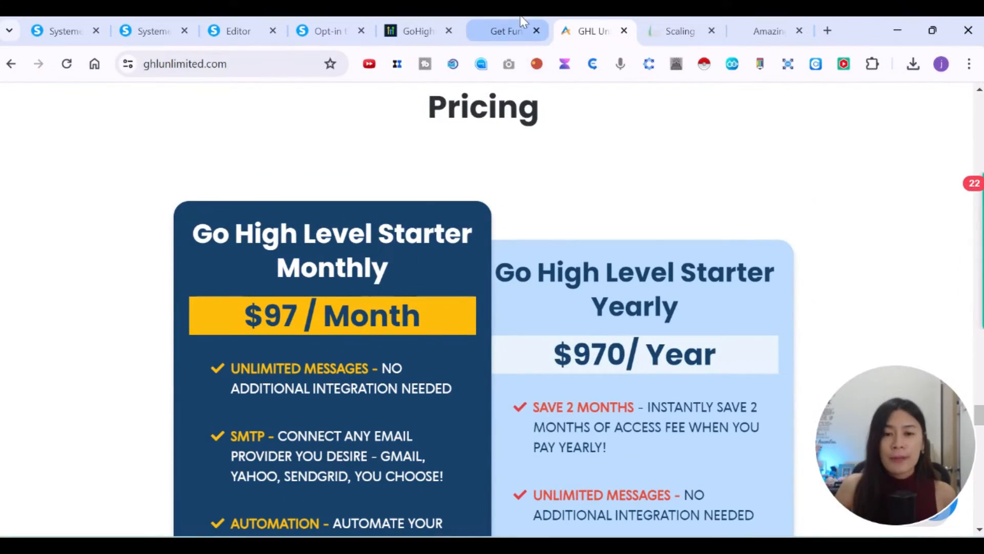
left_click(513, 30)
Compare the $47 June Low plan with the crossed-out $97 Starter Monthly, then return to ghlunlimited.com pricing.
scroll(380, 375, "down", 6)
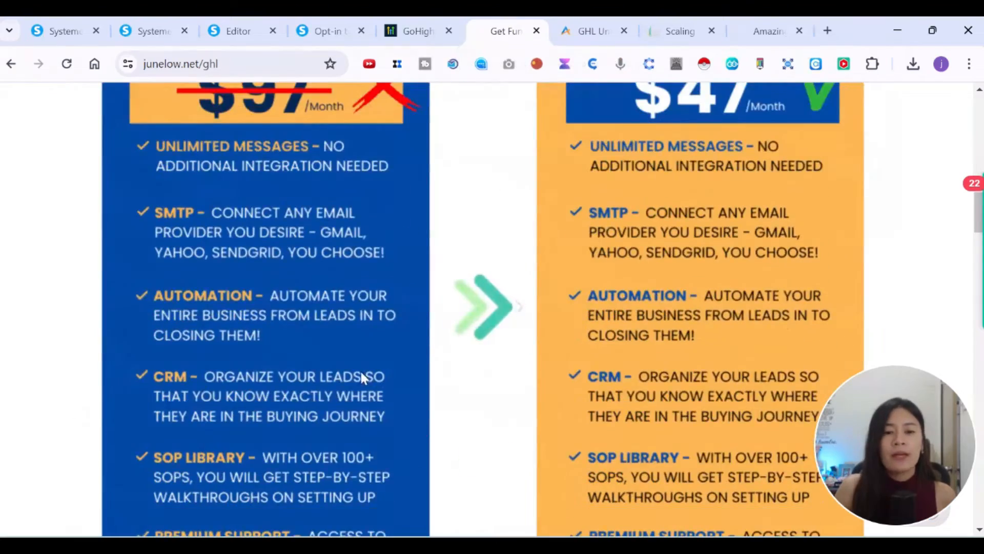
scroll(425, 333, "down", 3)
scroll(594, 260, "up", 6)
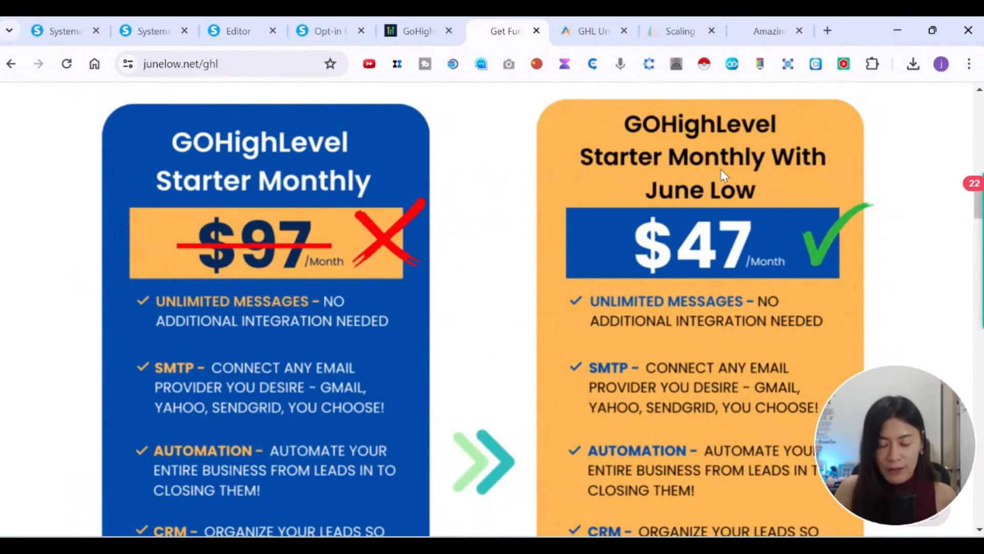
scroll(841, 270, "down", 2)
scroll(841, 269, "up", 2)
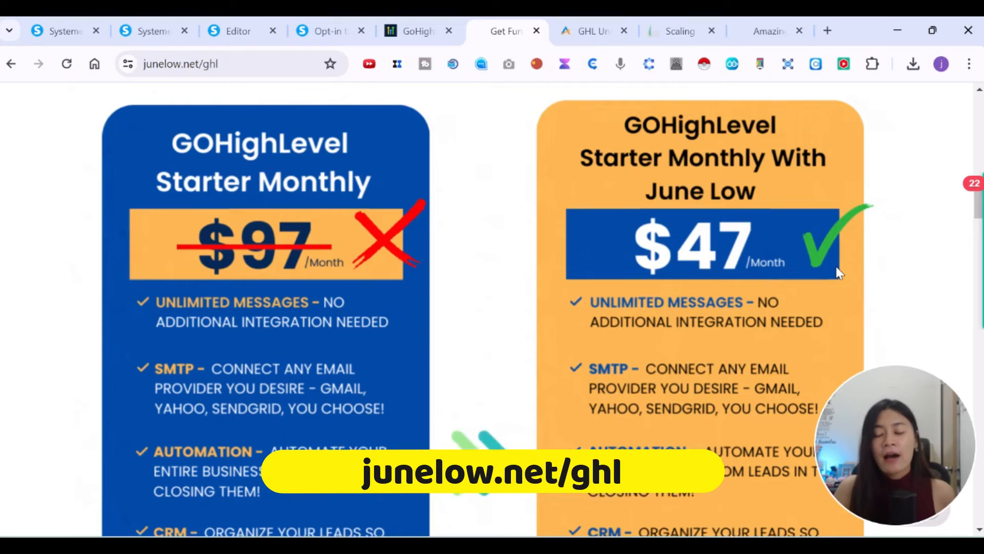
scroll(836, 272, "up", 5)
scroll(837, 272, "down", 3)
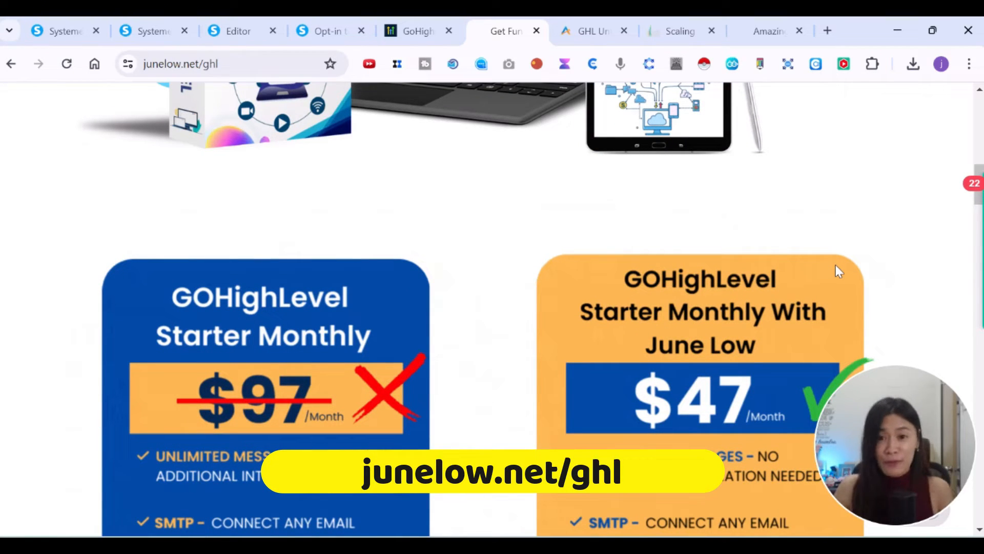
left_click(577, 27)
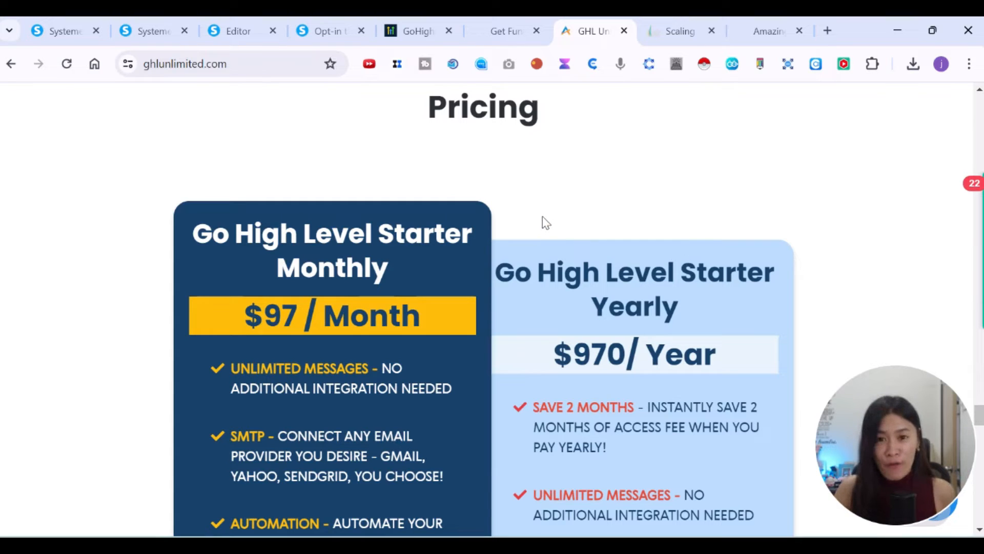
Revisit the junelow.net $47 June Low offer cards, then open a new blank tab.
left_click(500, 28)
left_click(594, 30)
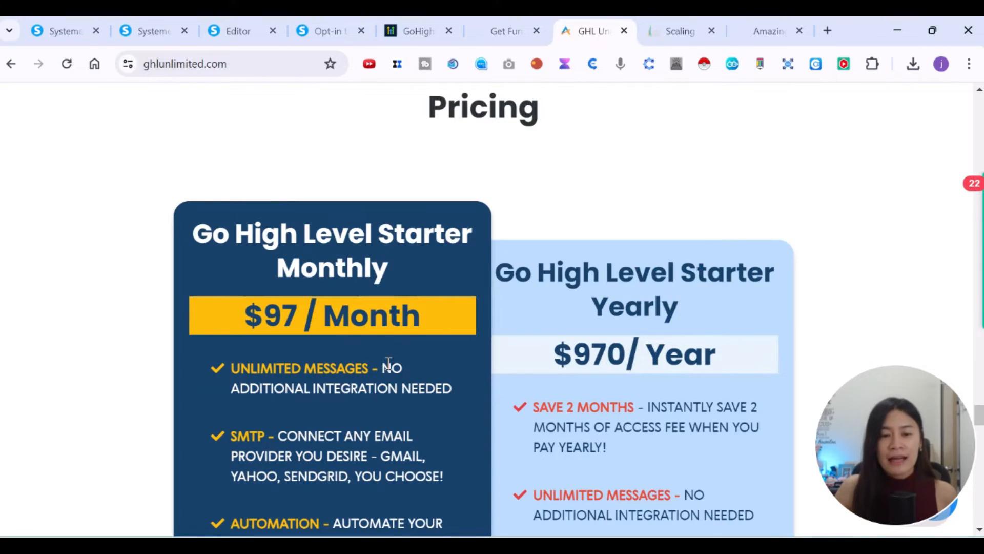
left_click(501, 30)
scroll(766, 402, "down", 5)
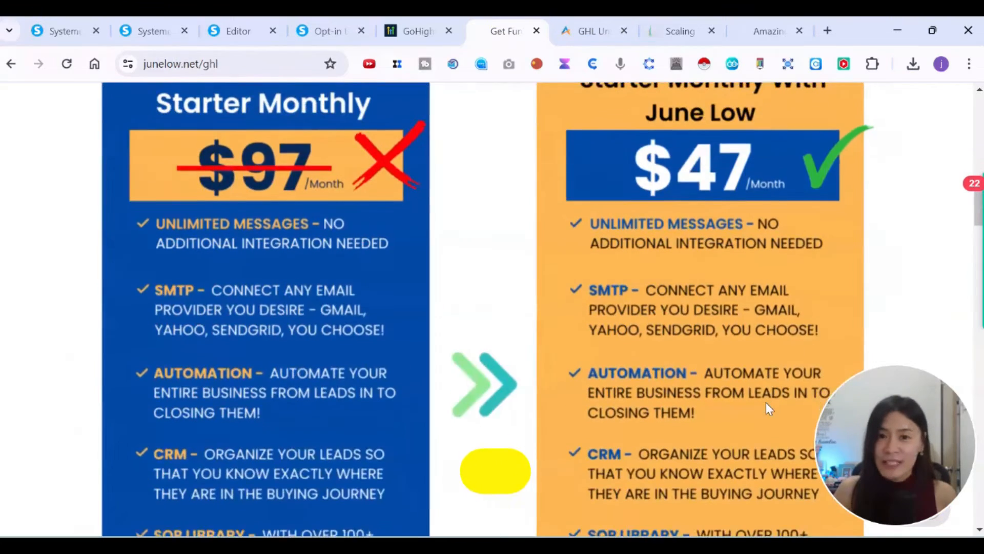
scroll(765, 400, "up", 5)
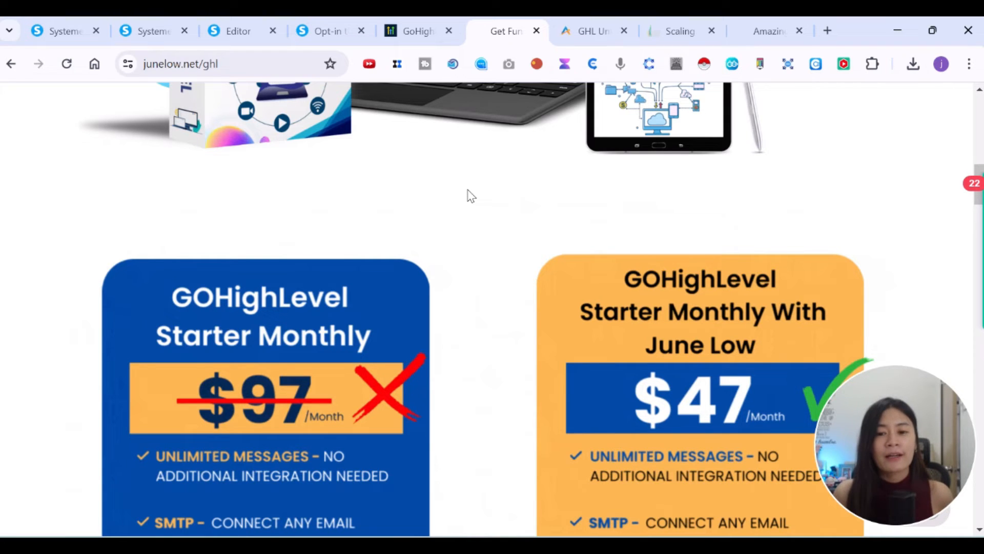
scroll(419, 280, "down", 4)
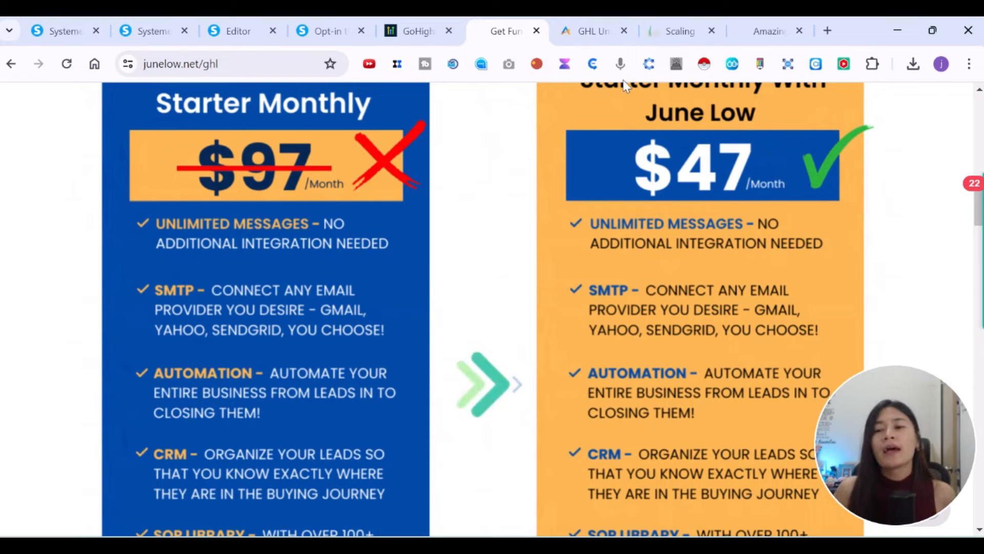
left_click(823, 31)
Enter groove.cm in the new tab's address bar.
type("gr")
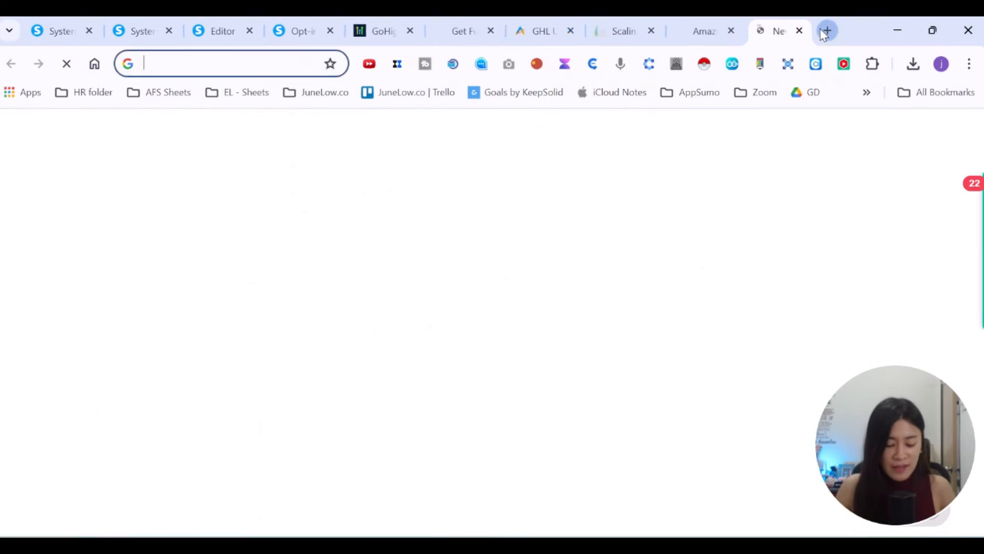
type("oove.cm")
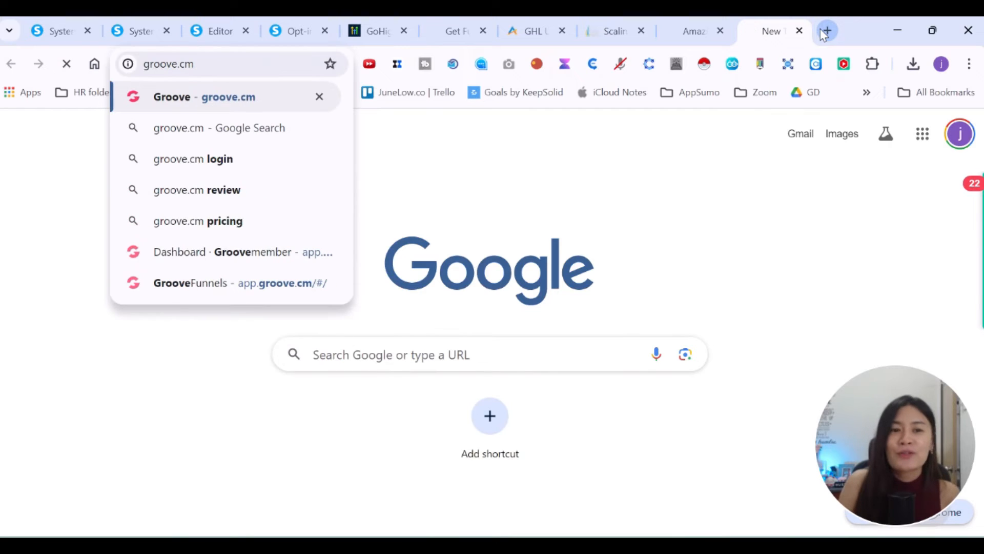
key("Return")
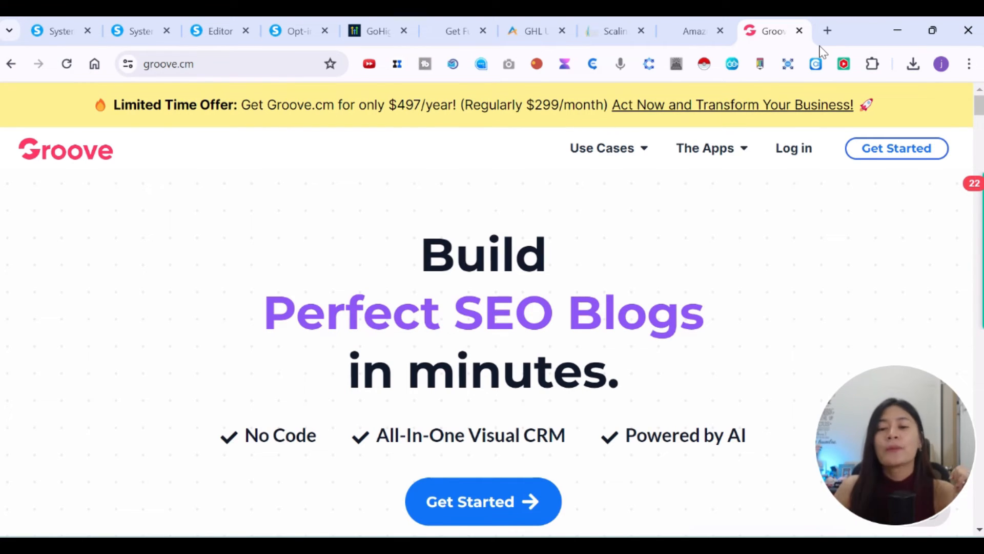
scroll(774, 177, "down", 5)
scroll(774, 177, "down", 15)
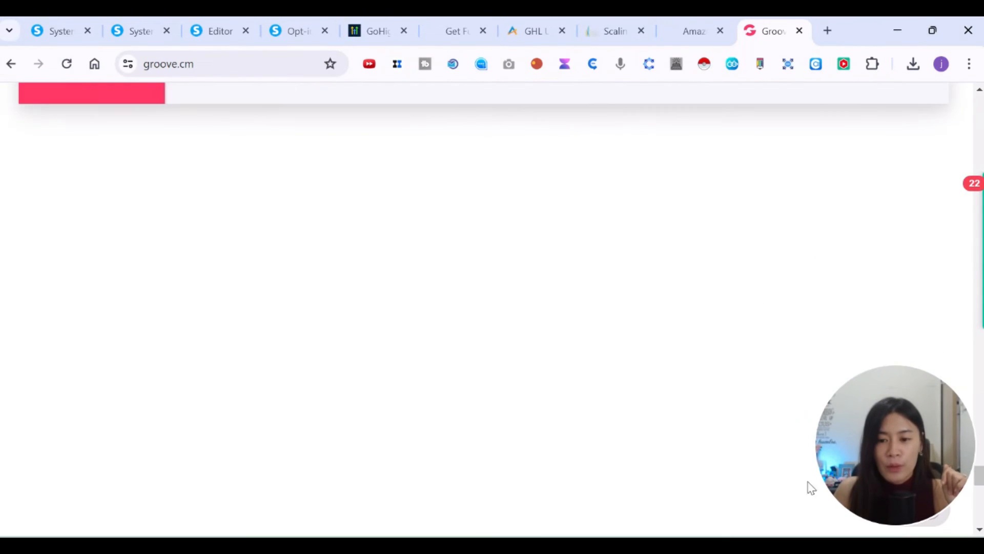
scroll(793, 446, "down", 5)
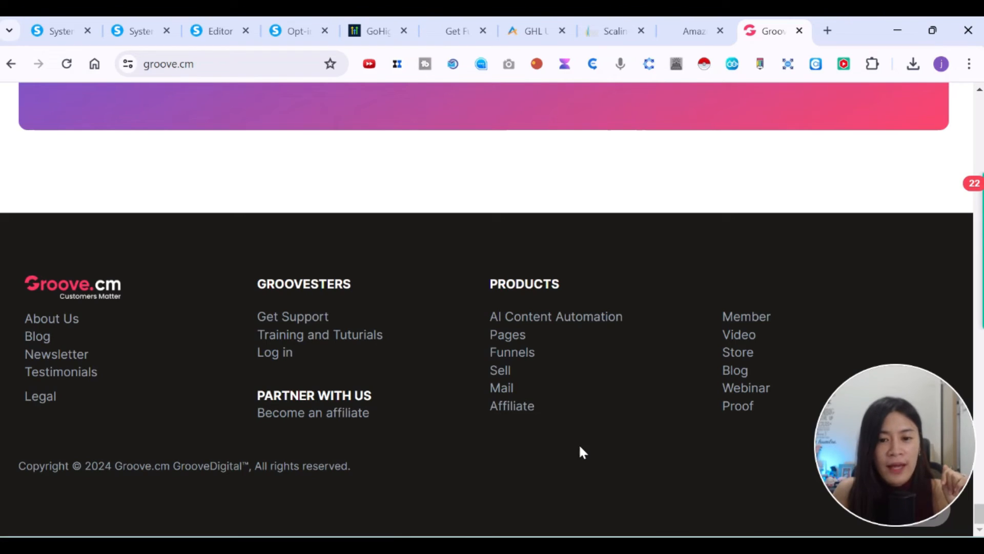
scroll(579, 444, "up", 10)
scroll(603, 440, "up", 15)
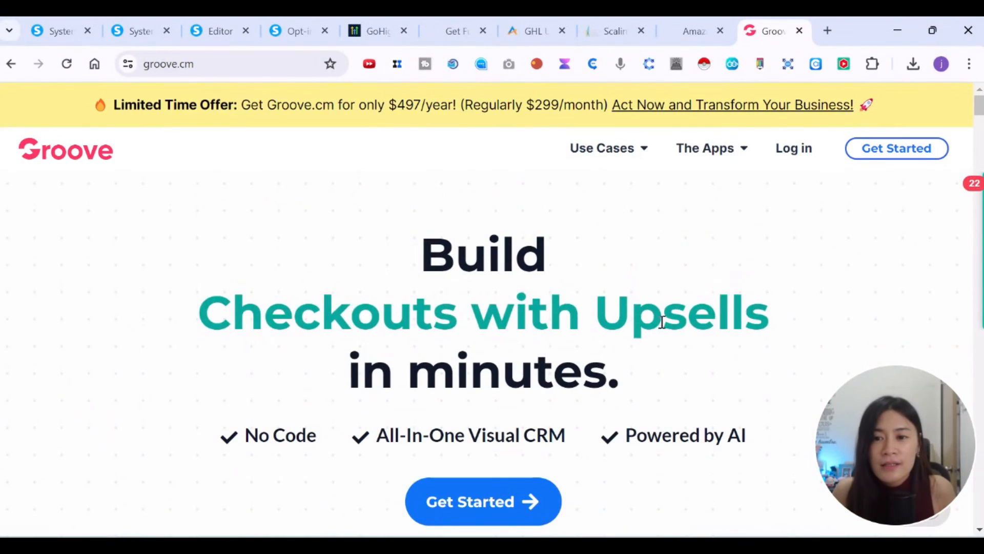
mouse_move(644, 154)
scroll(521, 257, "down", 3)
scroll(667, 246, "up", 3)
mouse_move(743, 162)
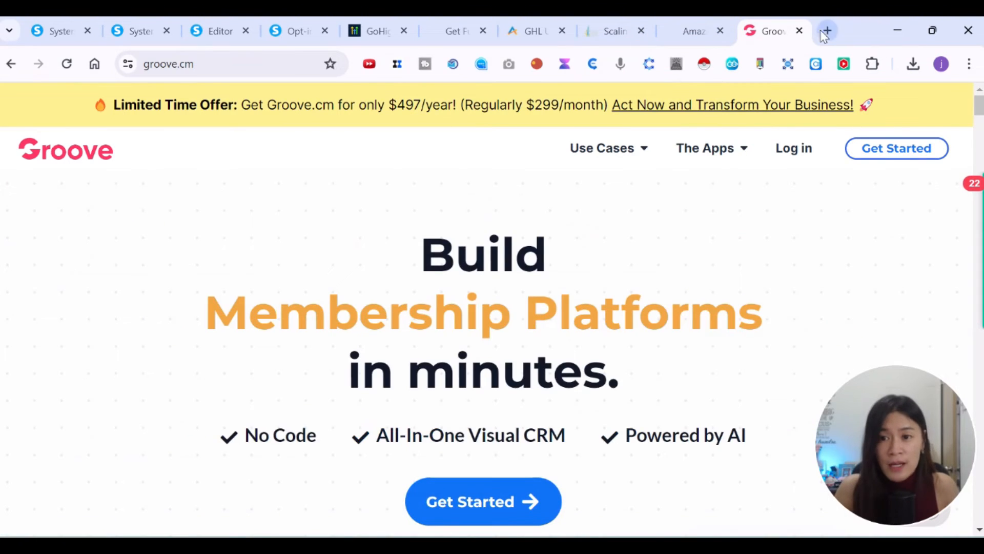
left_click(822, 32)
Search Google for 'goove pricing landing page' and open the Groove.cm result.
type("goove pricing landing pa")
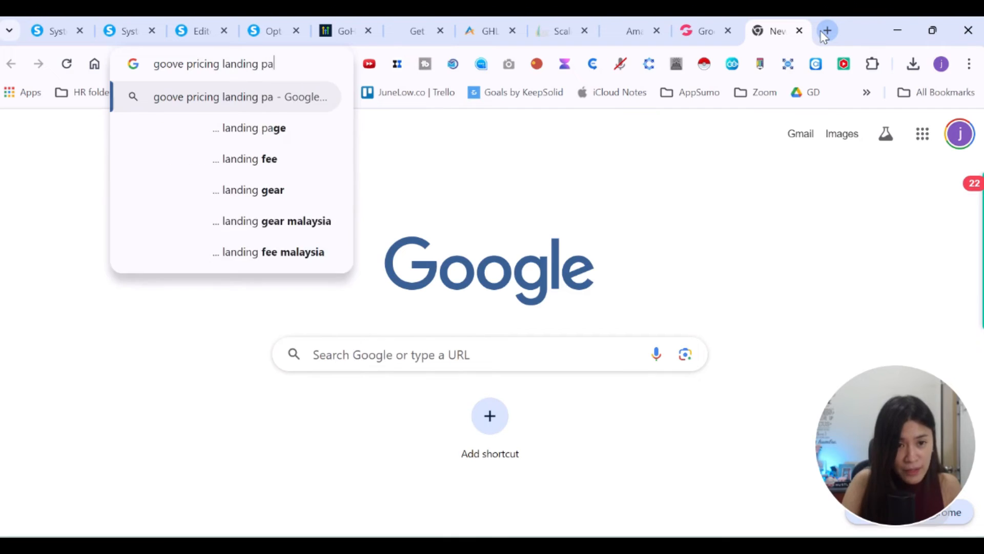
type("ge")
key("Return")
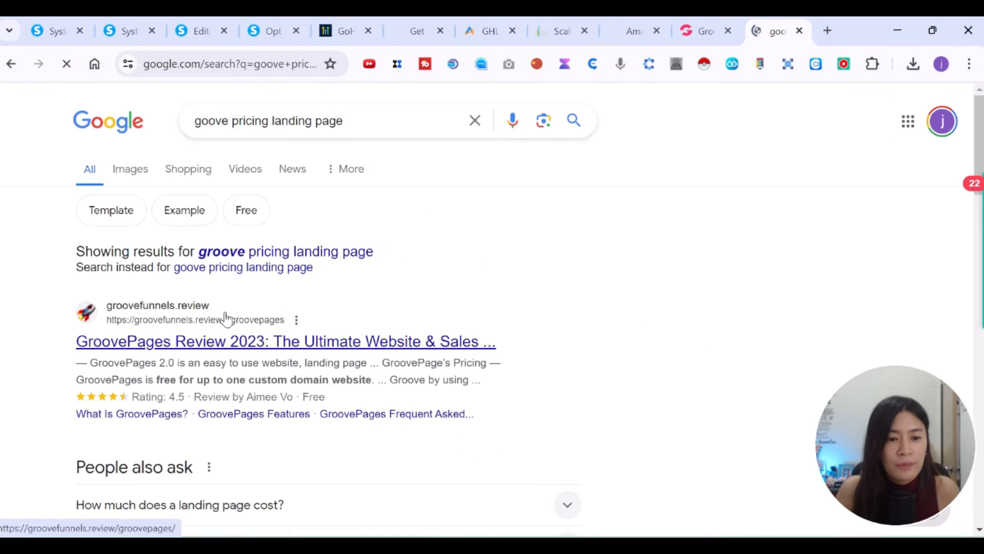
scroll(385, 315, "down", 12)
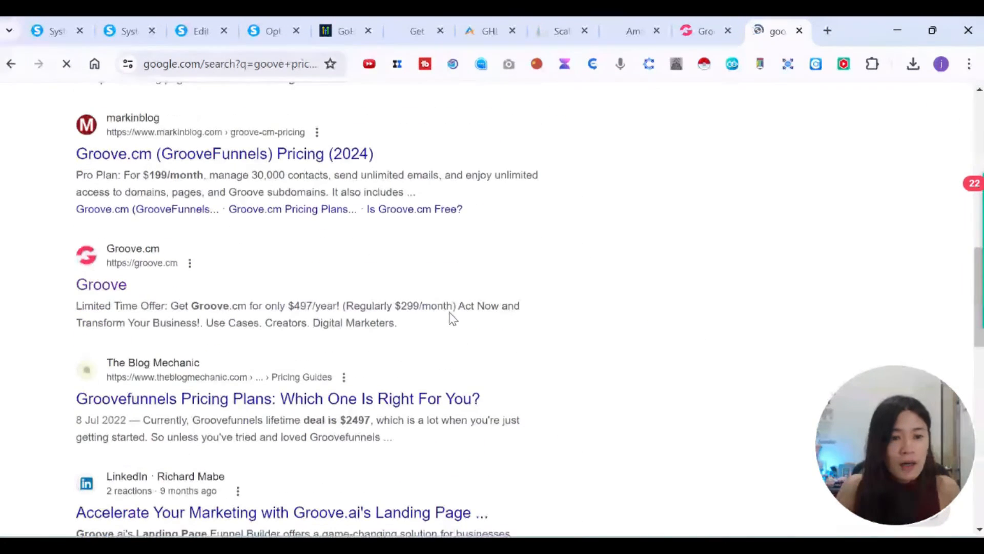
left_click(102, 286)
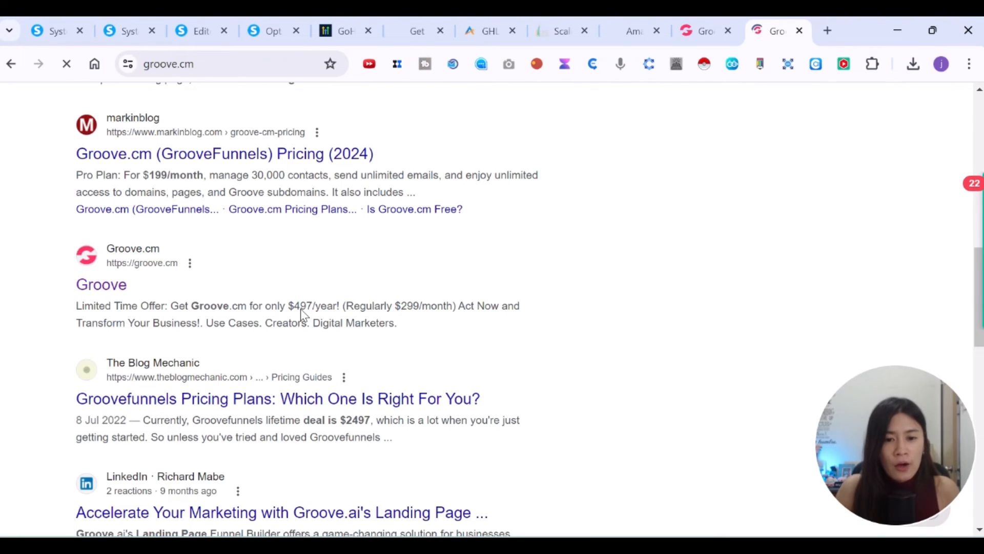
Scroll the Groove.cm homepage down to its pricing-plans call to action.
scroll(549, 347, "down", 8)
scroll(552, 347, "down", 15)
scroll(563, 343, "down", 20)
scroll(566, 332, "down", 12)
scroll(568, 338, "down", 10)
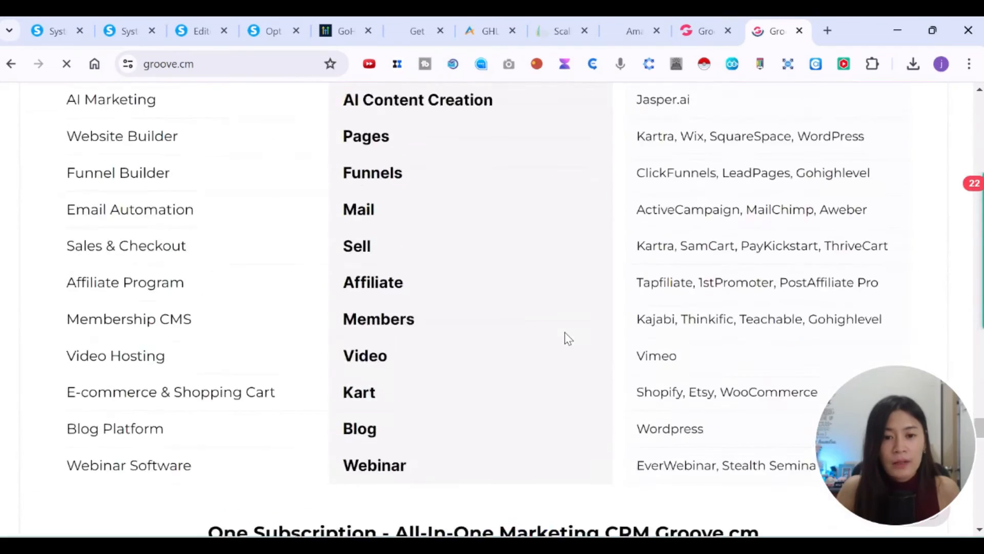
scroll(567, 335, "down", 10)
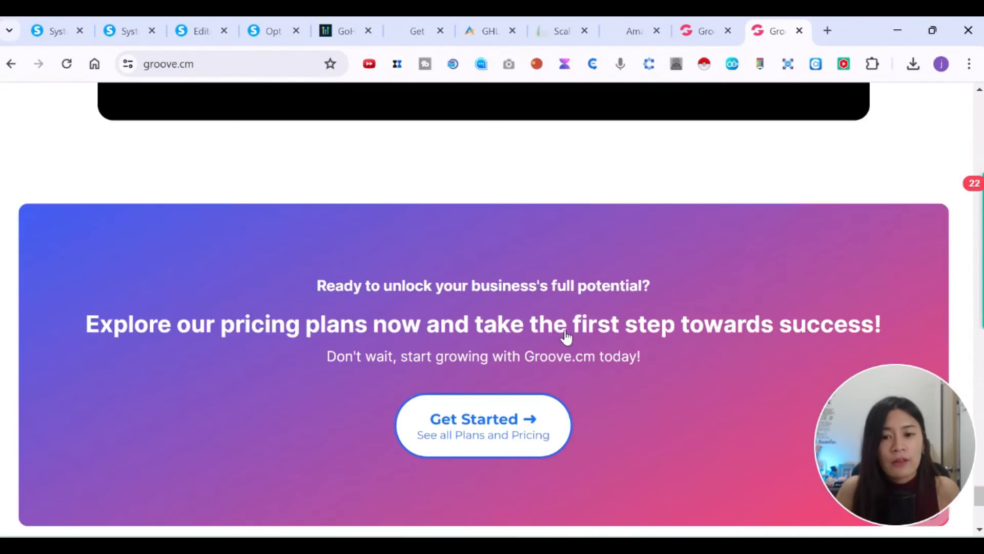
scroll(566, 336, "up", 5)
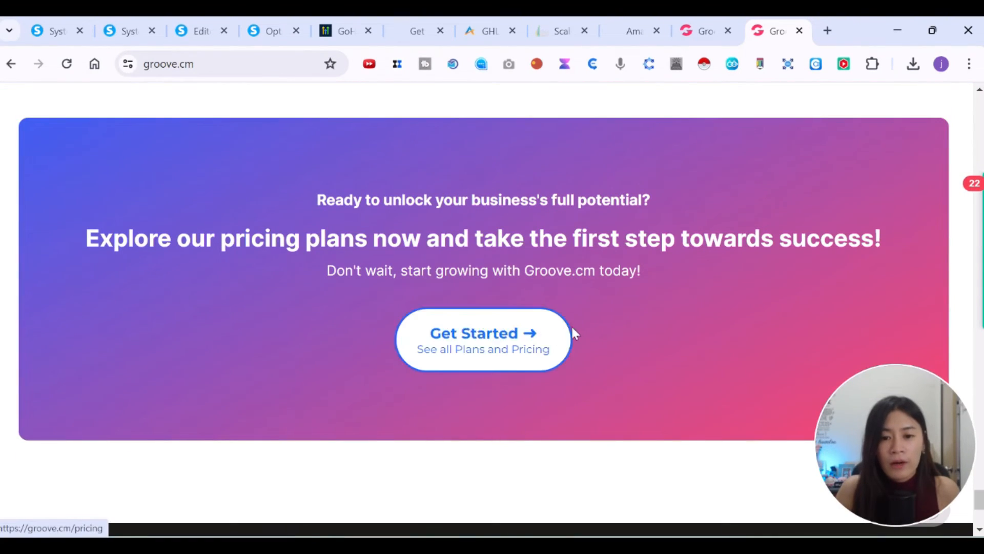
Open Groove's plans and pricing page and briefly compare it with the homepage tab.
left_click(454, 353)
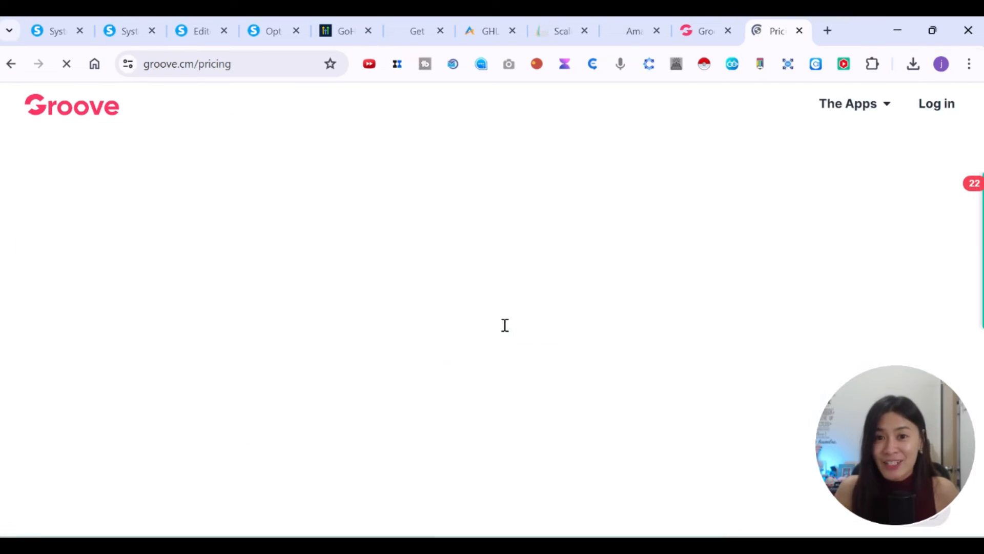
scroll(507, 318, "down", 3)
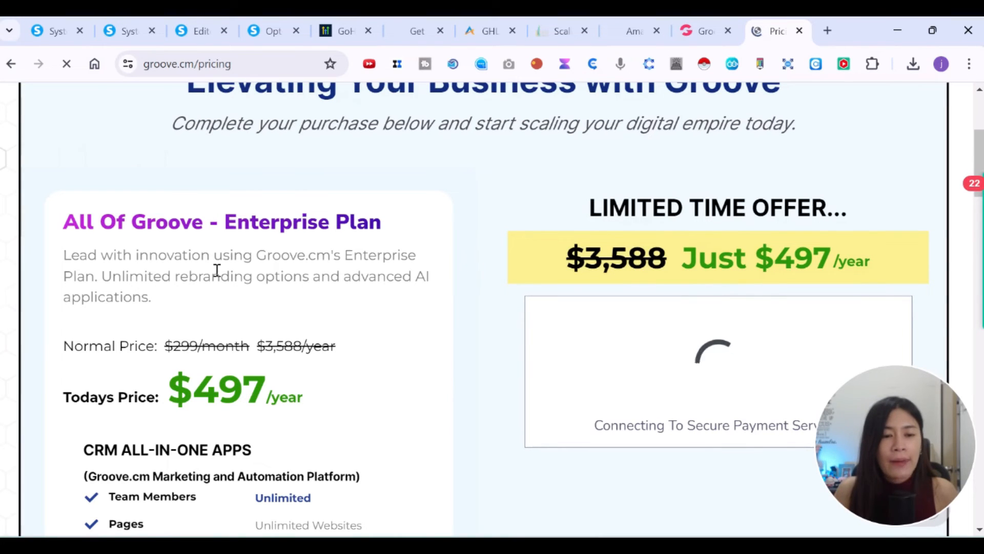
scroll(136, 303, "down", 6)
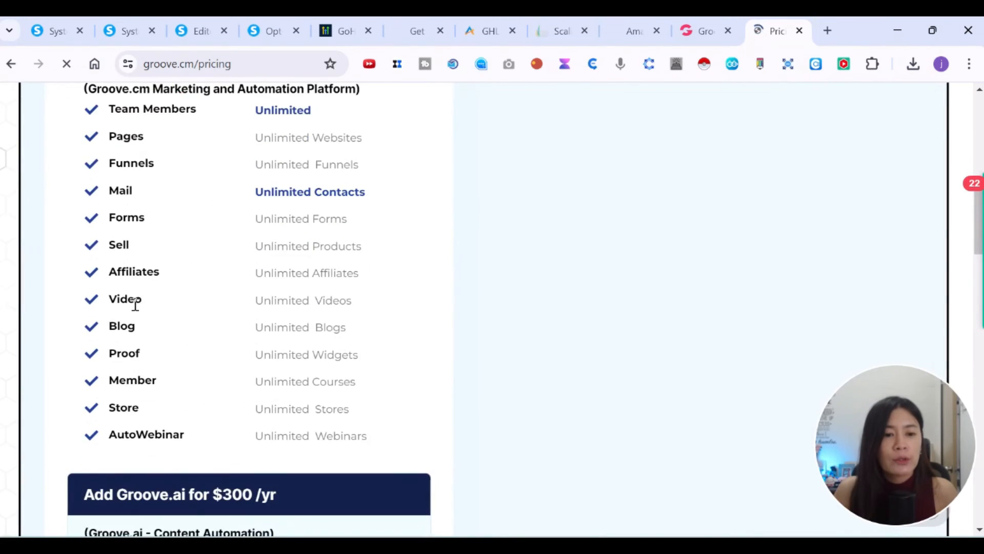
scroll(136, 304, "up", 12)
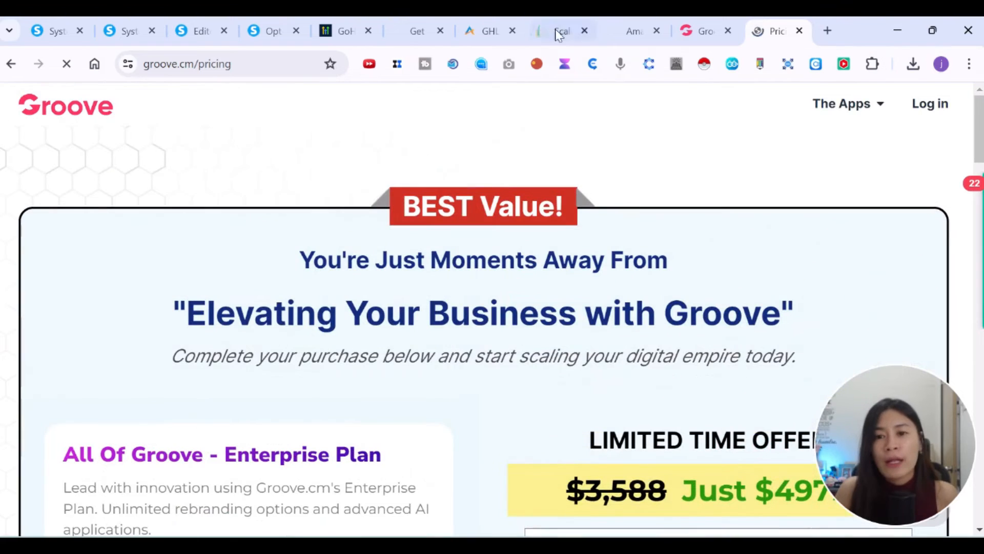
left_click(706, 31)
mouse_move(718, 162)
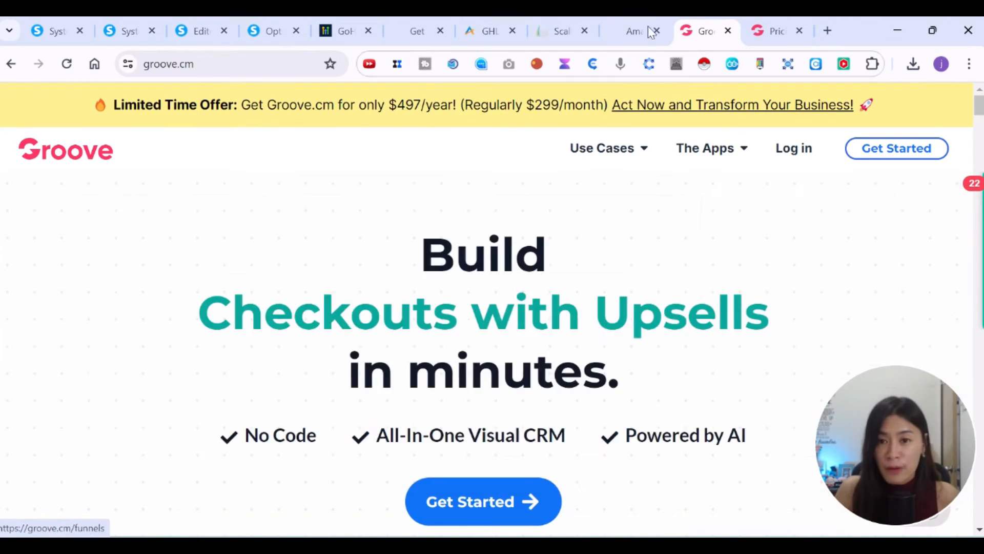
left_click(778, 31)
Scroll the Enterprise Plan order form with its $497 and $797 checkout options.
scroll(482, 354, "down", 5)
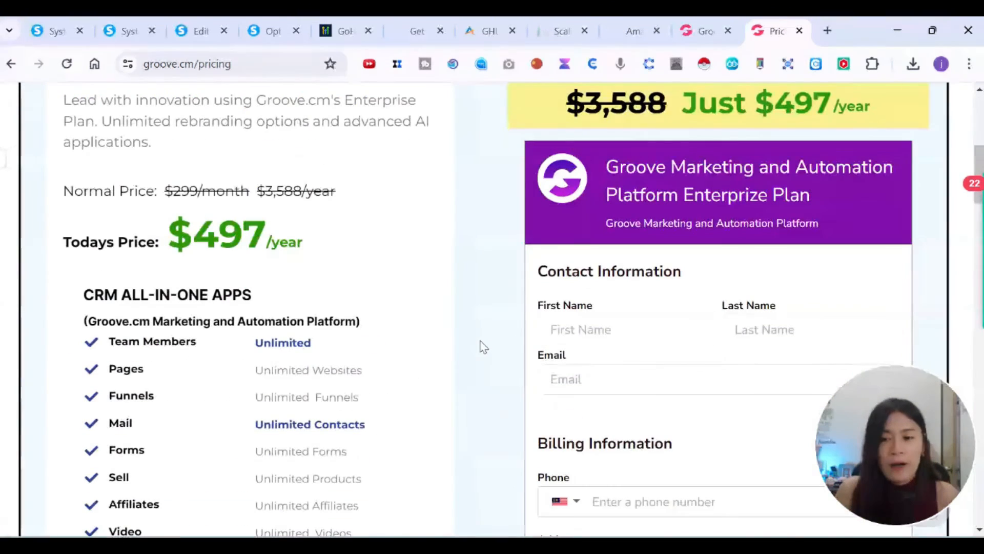
scroll(718, 154, "up", 2)
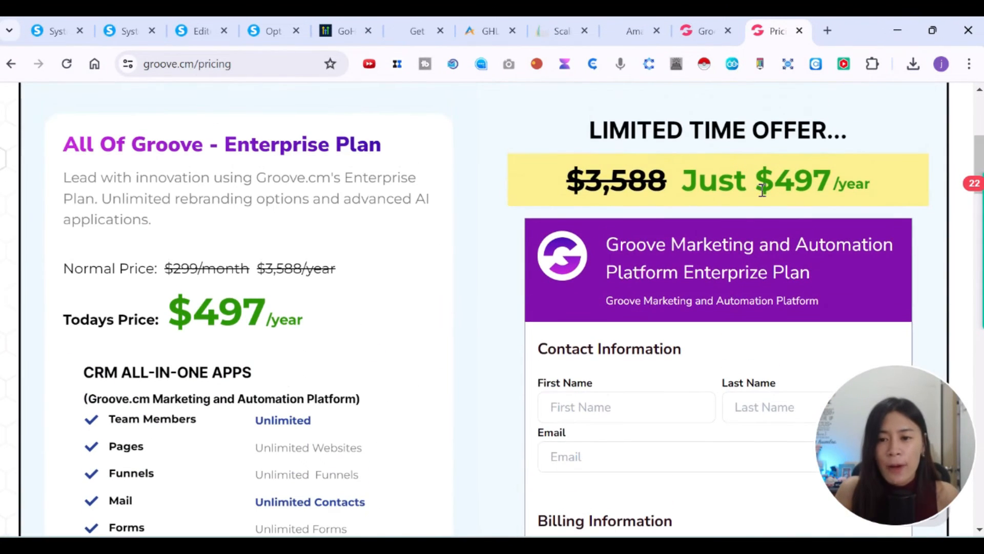
scroll(334, 309, "down", 2)
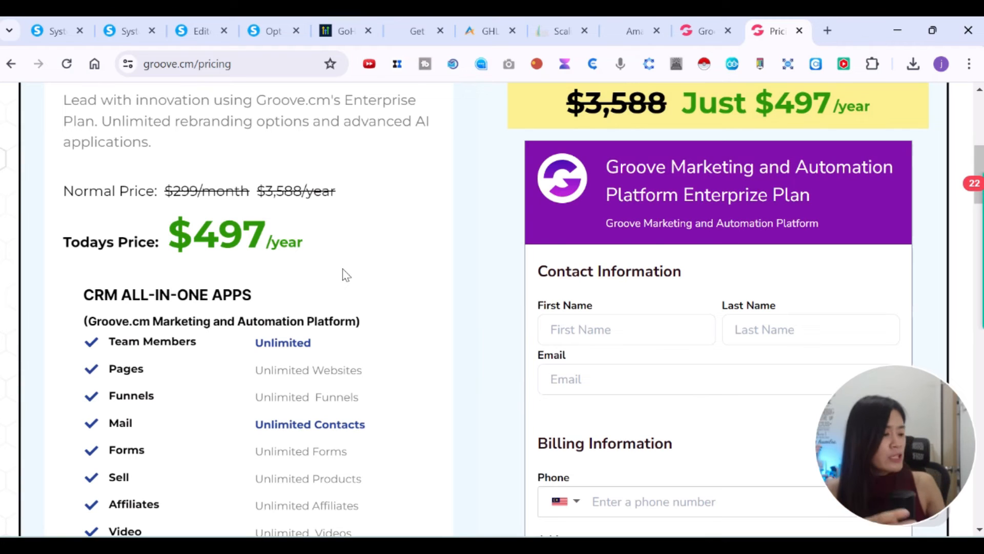
scroll(345, 273, "down", 6)
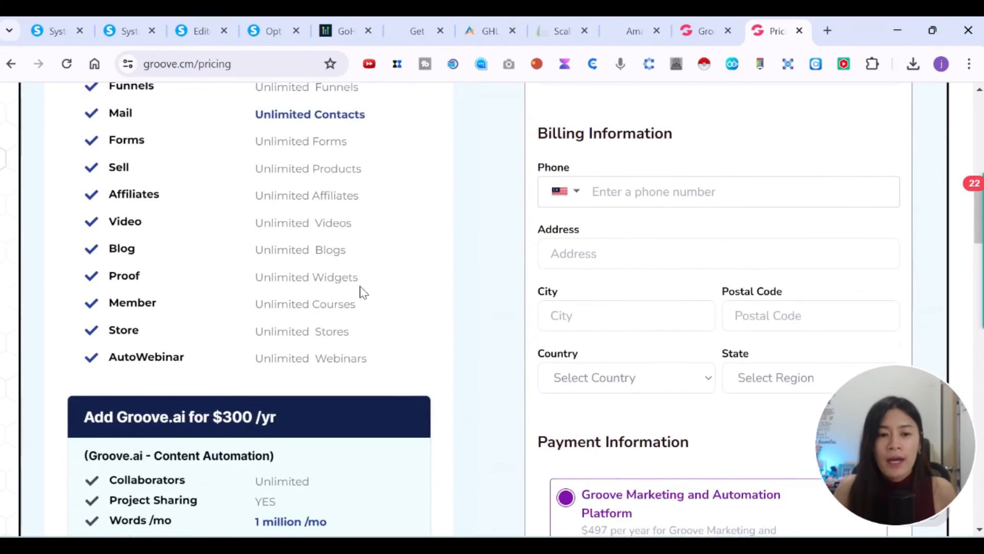
scroll(48, 255, "up", 2)
scroll(353, 405, "down", 7)
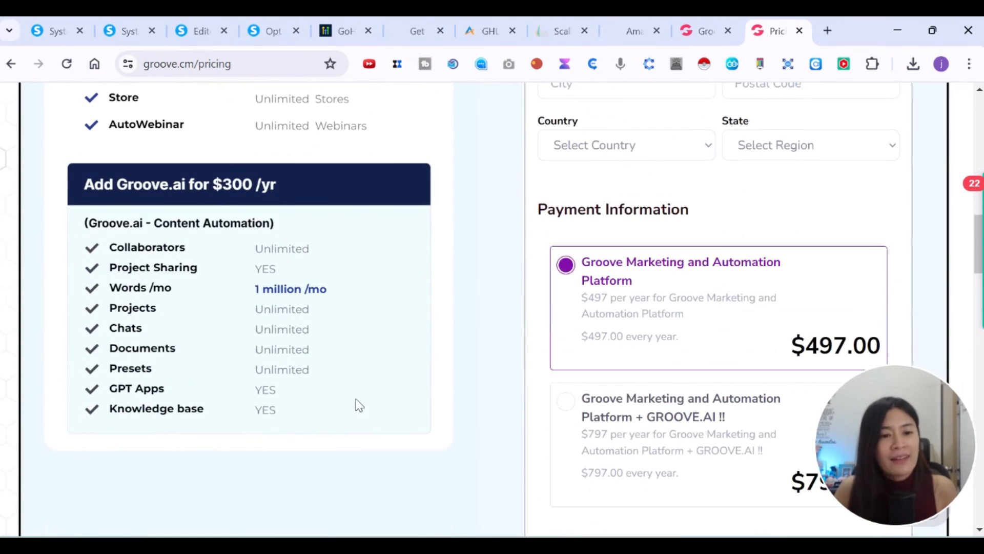
scroll(420, 397, "down", 6)
scroll(444, 374, "down", 15)
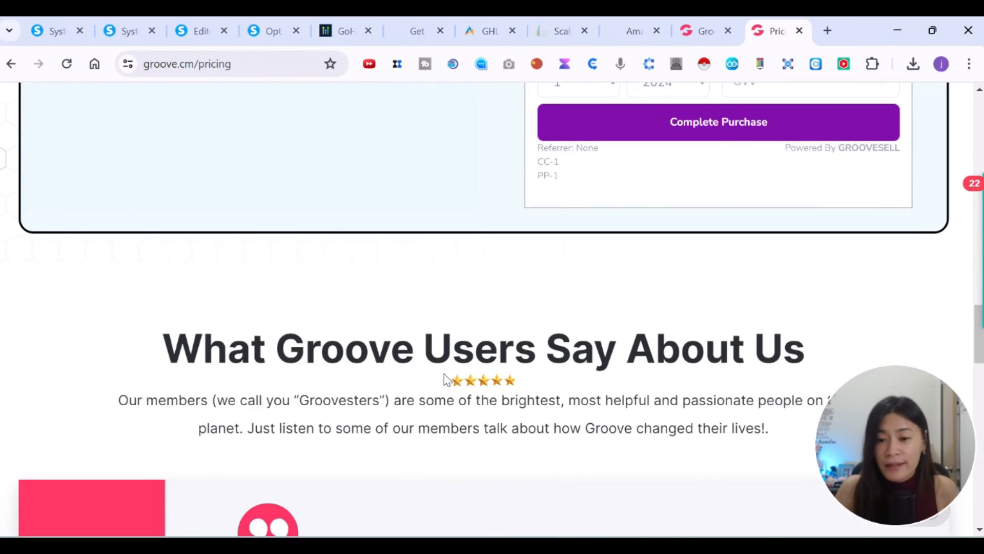
scroll(445, 366, "up", 20)
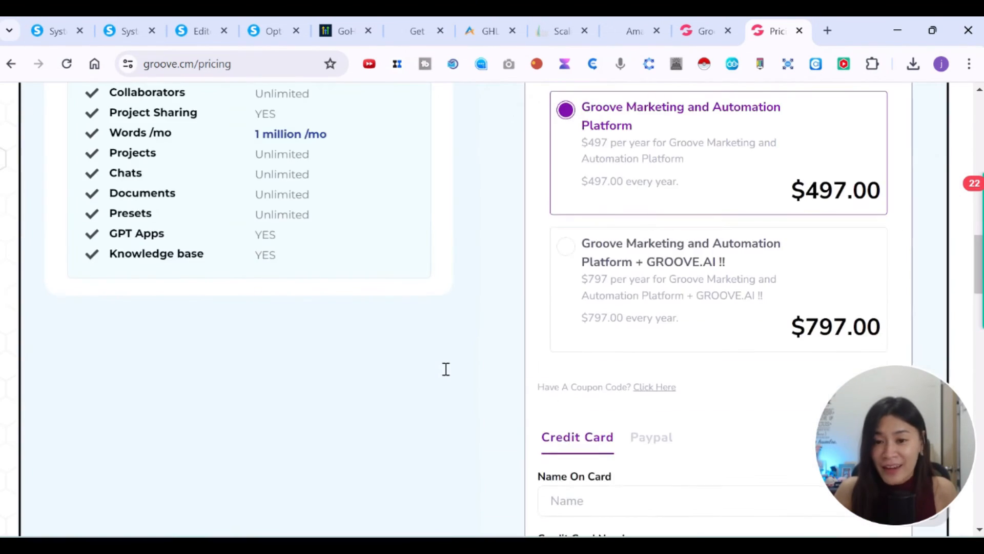
scroll(446, 361, "up", 2)
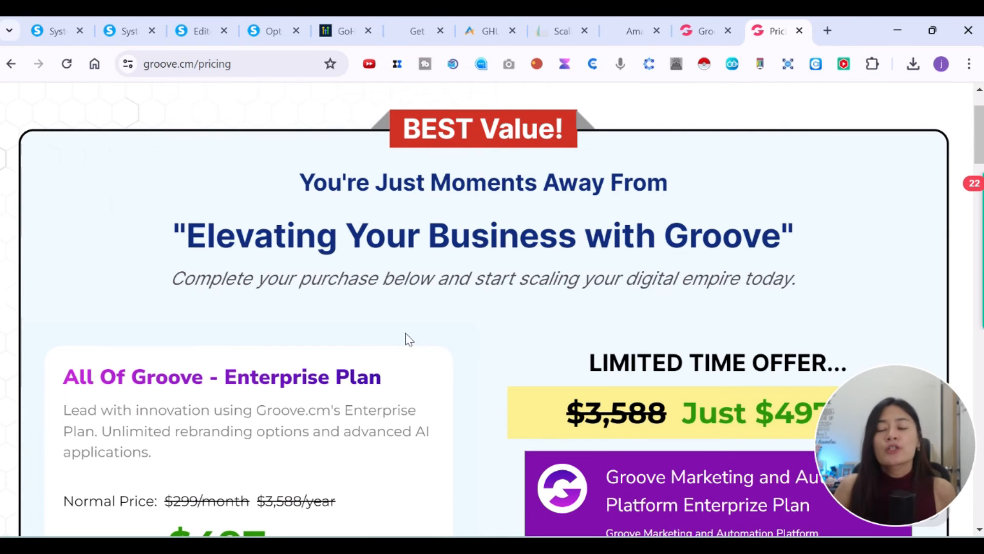
scroll(581, 321, "down", 5)
scroll(581, 323, "down", 15)
scroll(580, 321, "up", 17)
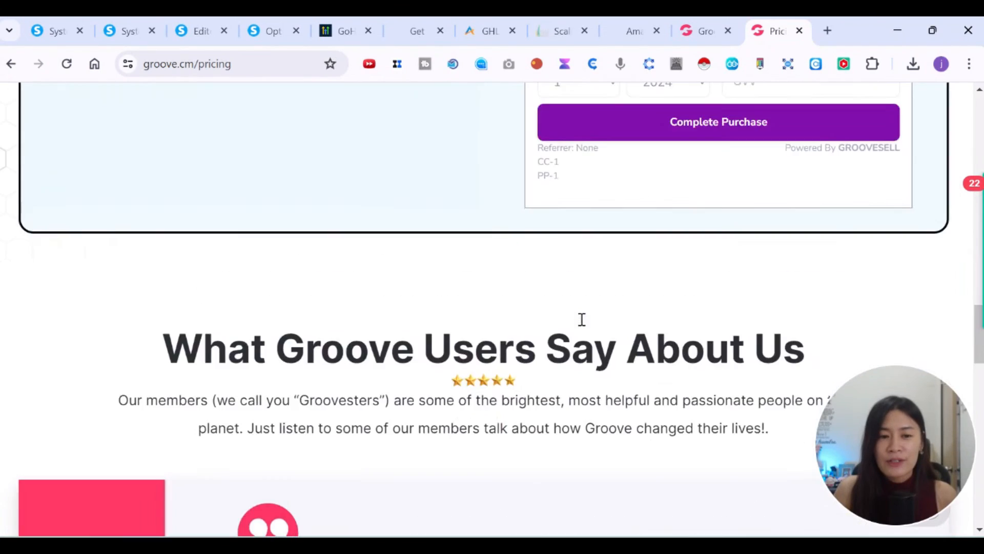
scroll(588, 329, "up", 5)
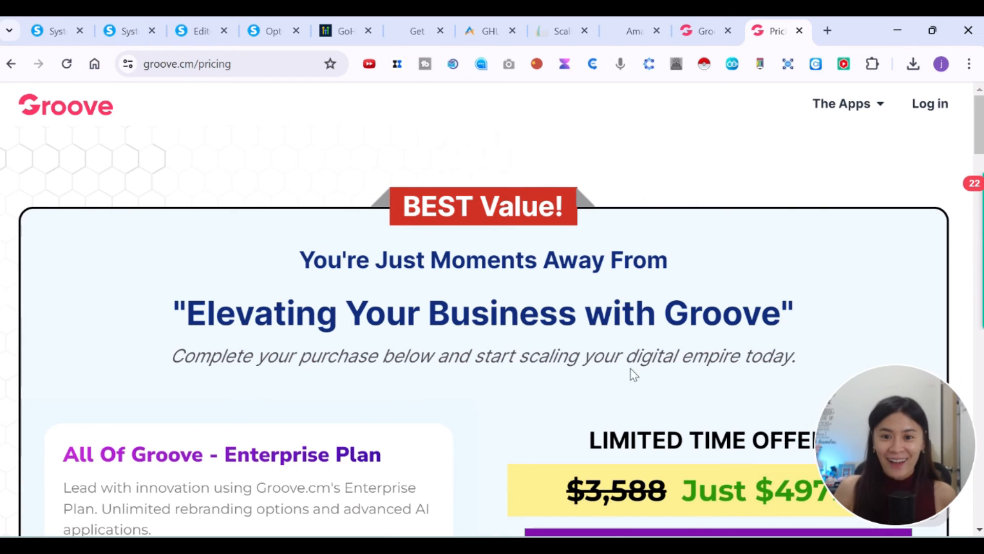
left_click_drag(859, 451, 718, 374)
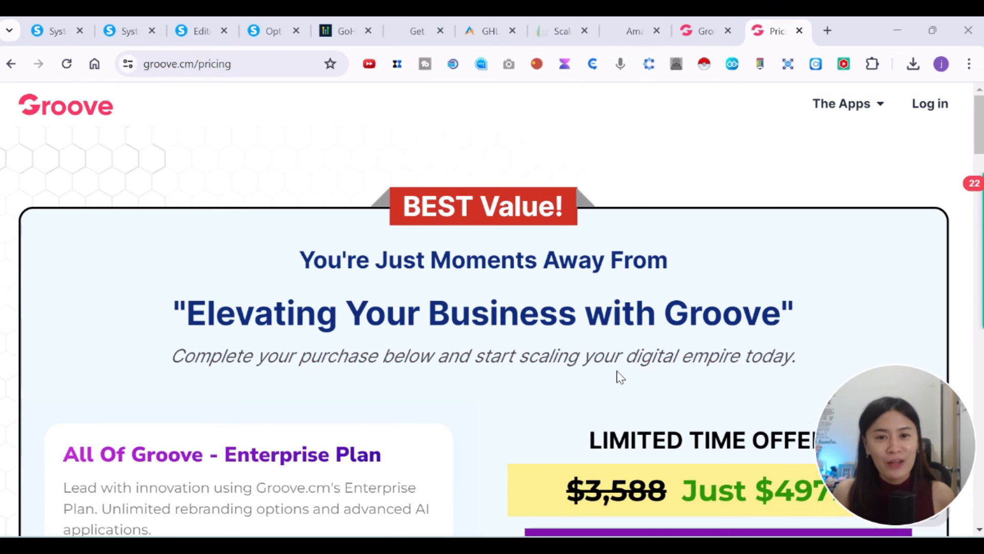
Switch to the Scaling With Automation tab and scroll the Amazing Academy dashboard and sidebar.
left_click(556, 23)
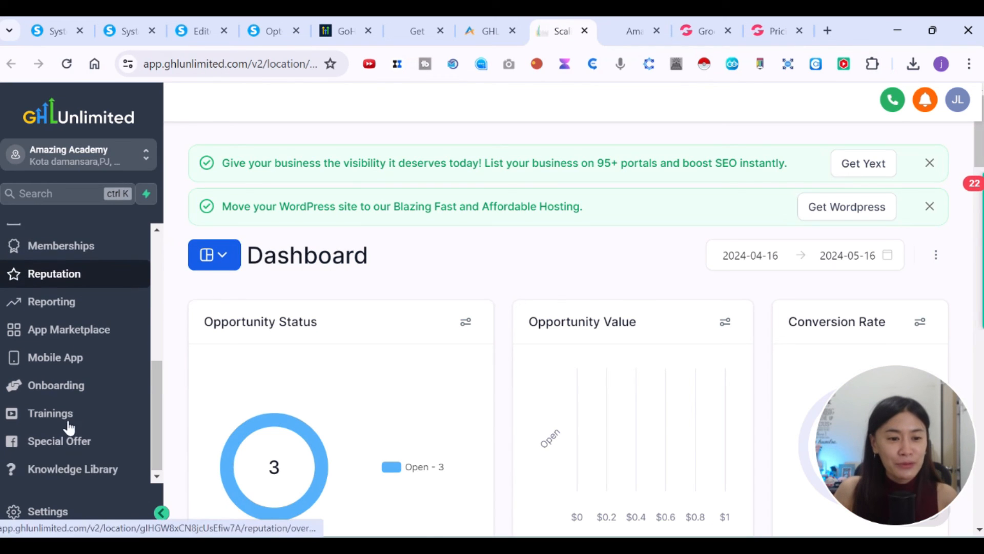
left_click_drag(153, 407, 160, 293)
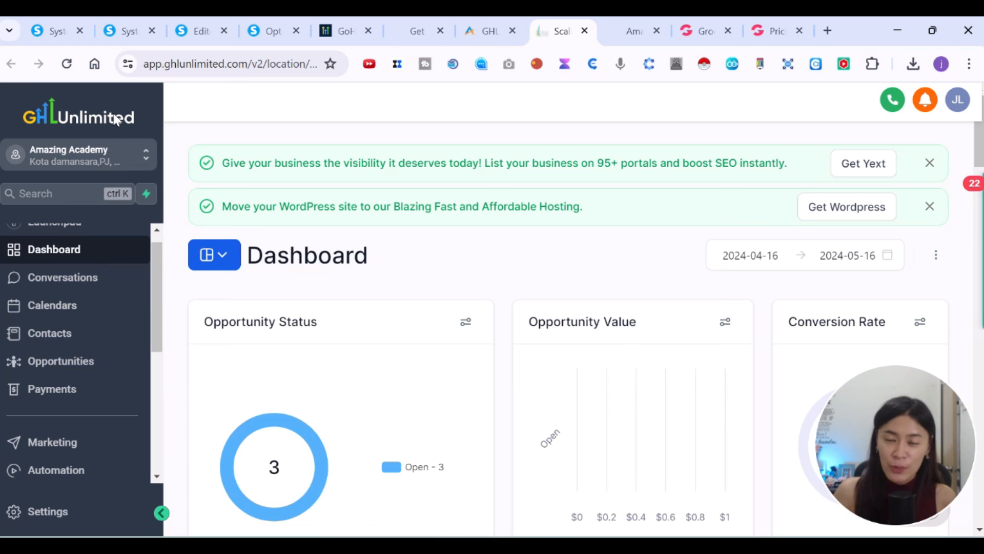
mouse_move(888, 452)
left_mouse_down()
mouse_move(576, 375)
mouse_move(846, 485)
left_mouse_up()
left_click_drag(899, 457, 822, 149)
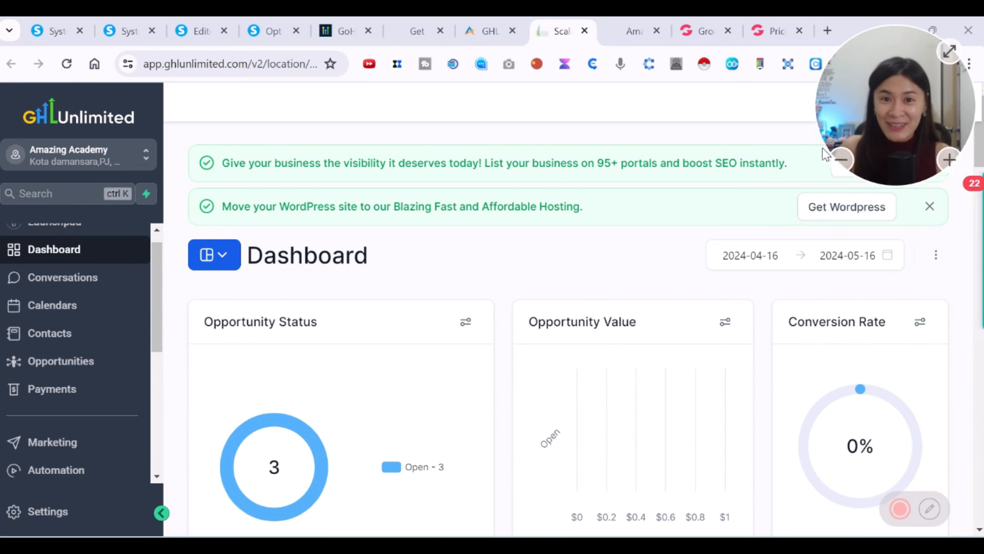